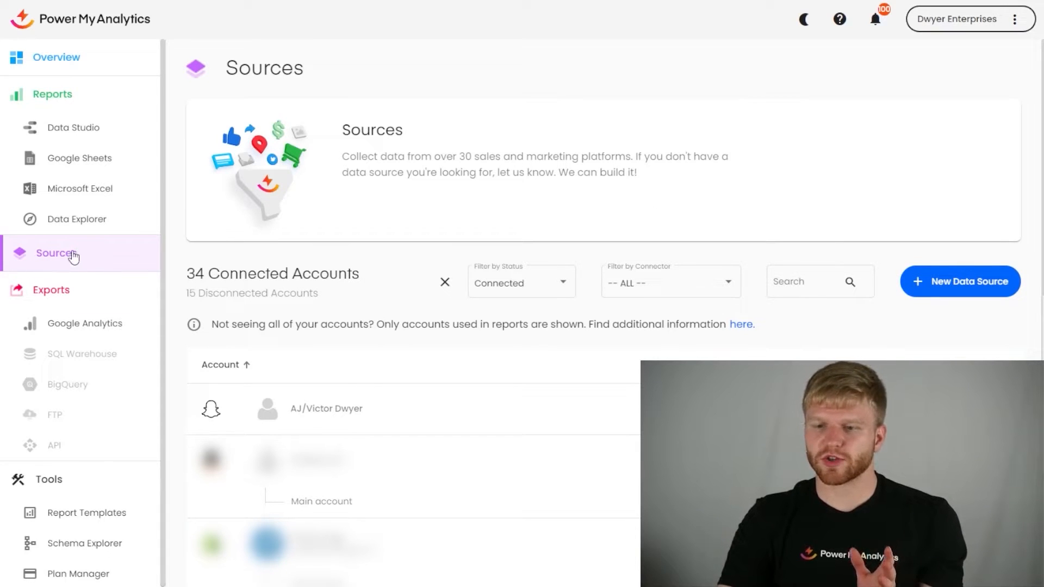
Step: Start adding an Amazon Seller account as a new data source
{"action": "left_click", "coordinate": [974, 284]}
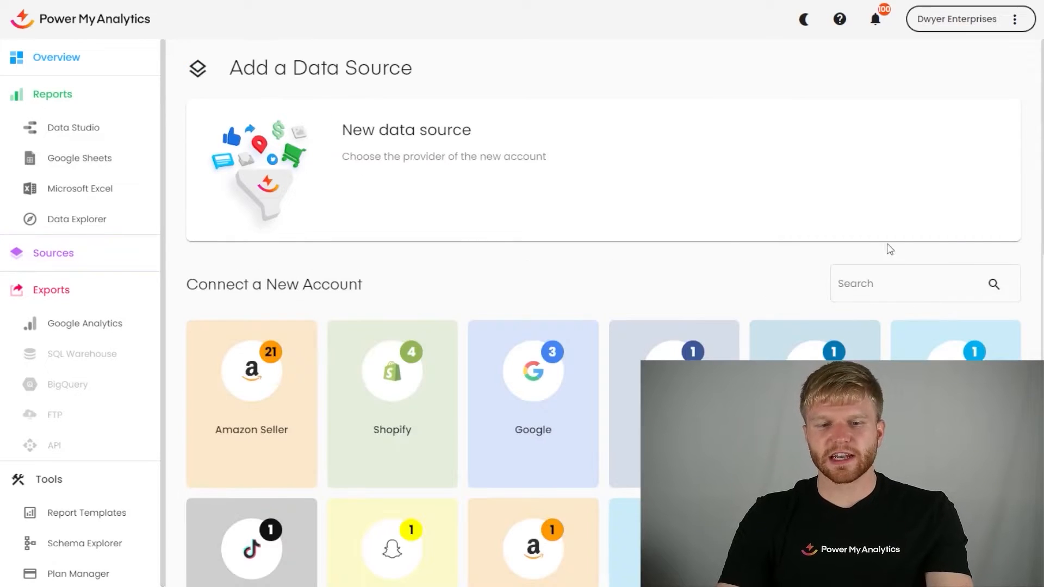
{"action": "scroll", "coordinate": [497, 130], "scroll_direction": "down", "scroll_amount": 1}
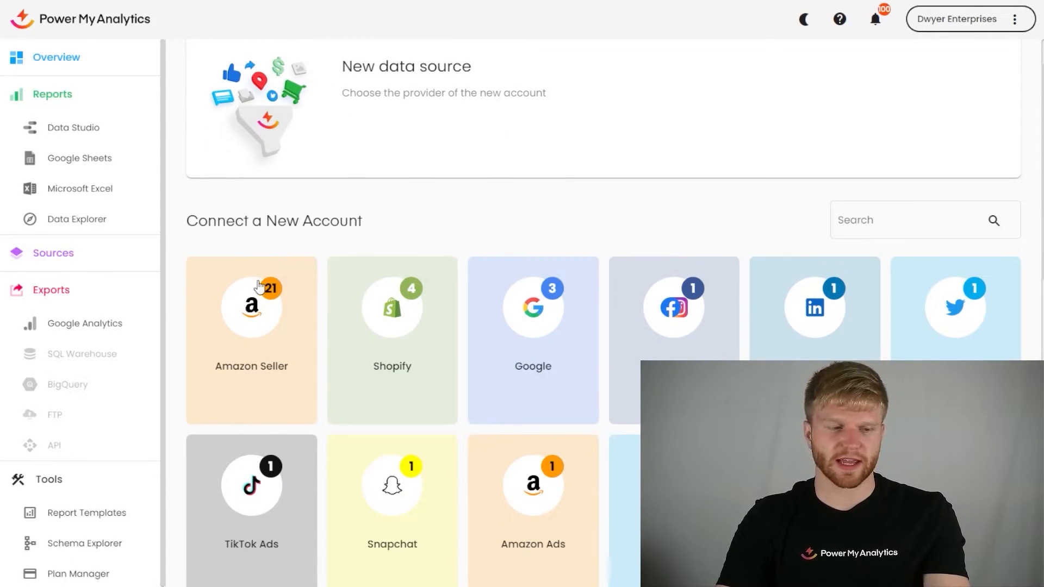
{"action": "left_click", "coordinate": [250, 325]}
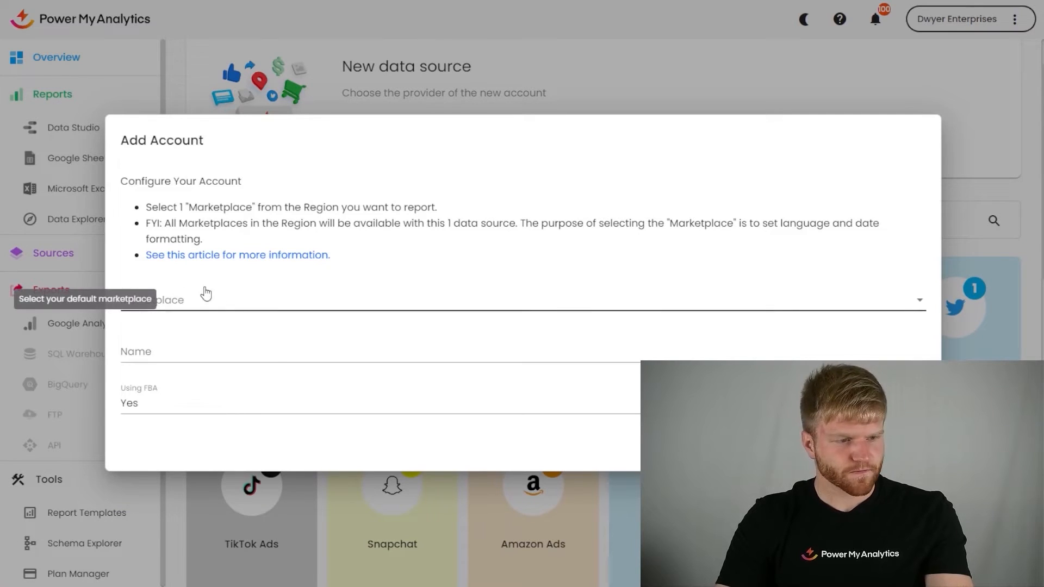
Step: Set the new account's marketplace to NA - United States and keep Using FBA at Yes
{"action": "left_click", "coordinate": [264, 300]}
{"action": "left_click", "coordinate": [264, 300]}
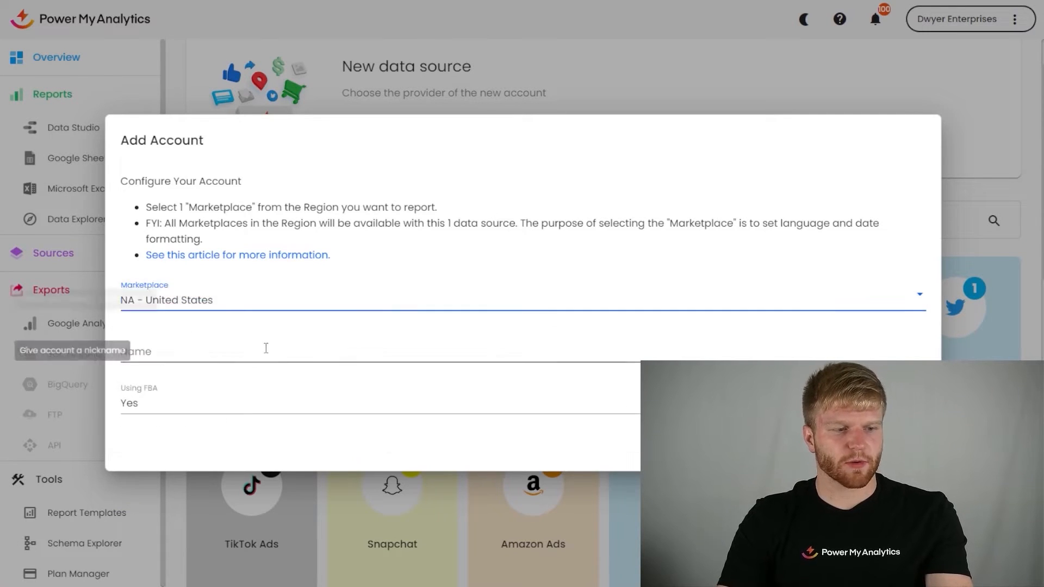
{"action": "left_click", "coordinate": [275, 349]}
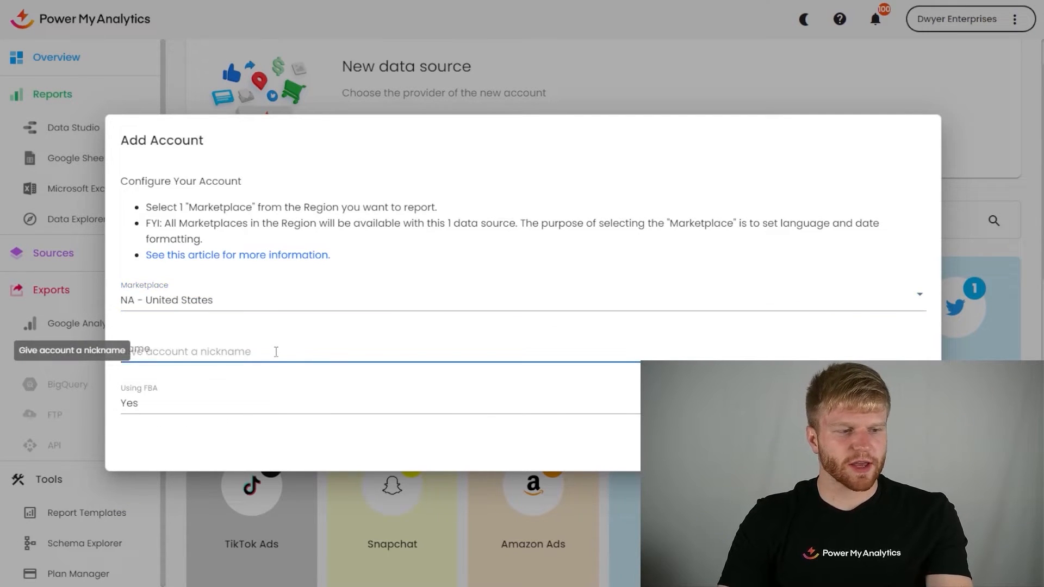
{"action": "left_click", "coordinate": [408, 407]}
{"action": "left_click", "coordinate": [418, 406]}
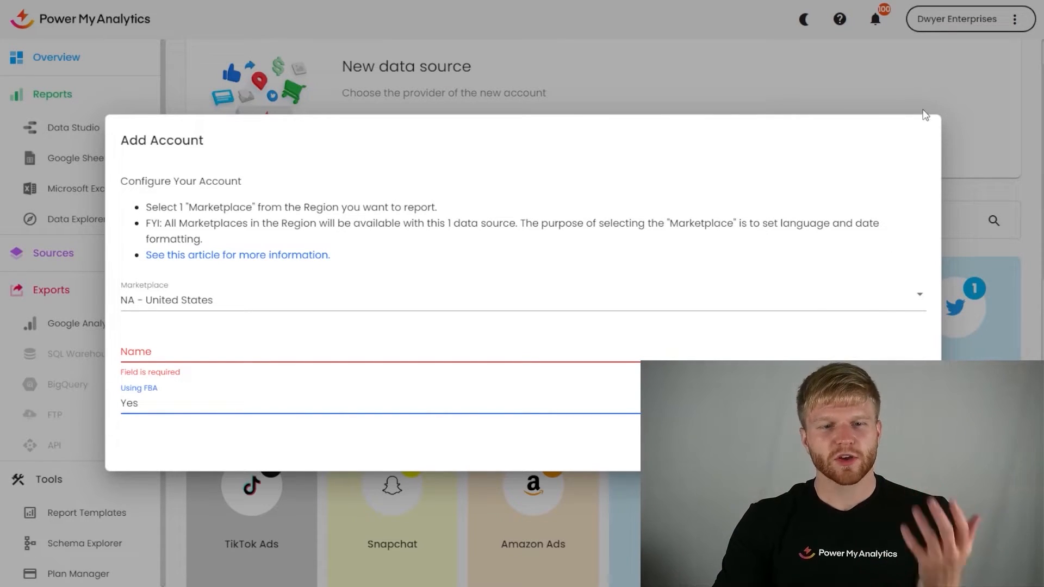
{"action": "left_click", "coordinate": [766, 95]}
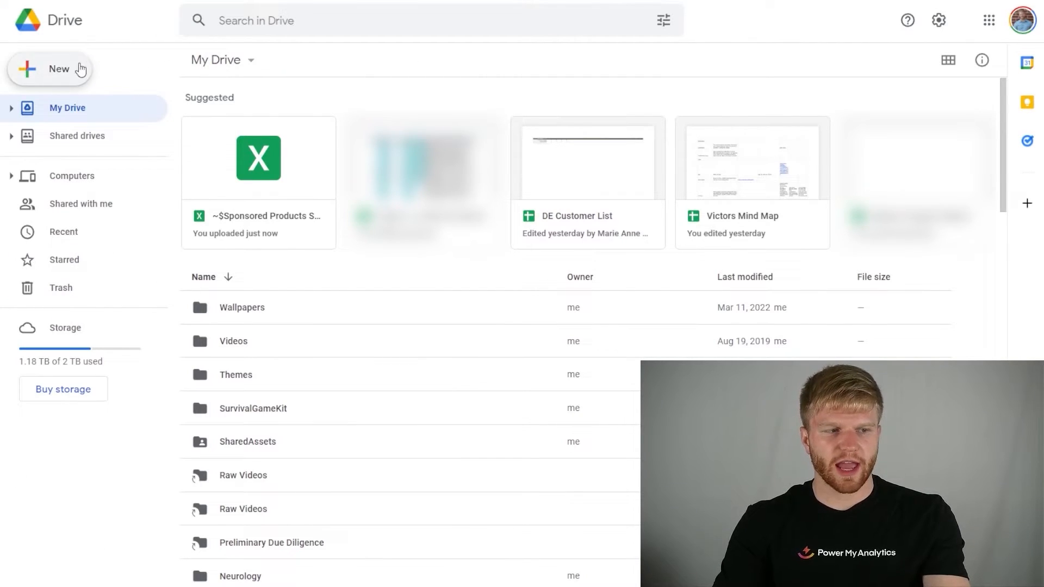
Step: Create a blank Google Sheets spreadsheet from Google Drive and name it "Amazon test sheet"
{"action": "left_click", "coordinate": [80, 67]}
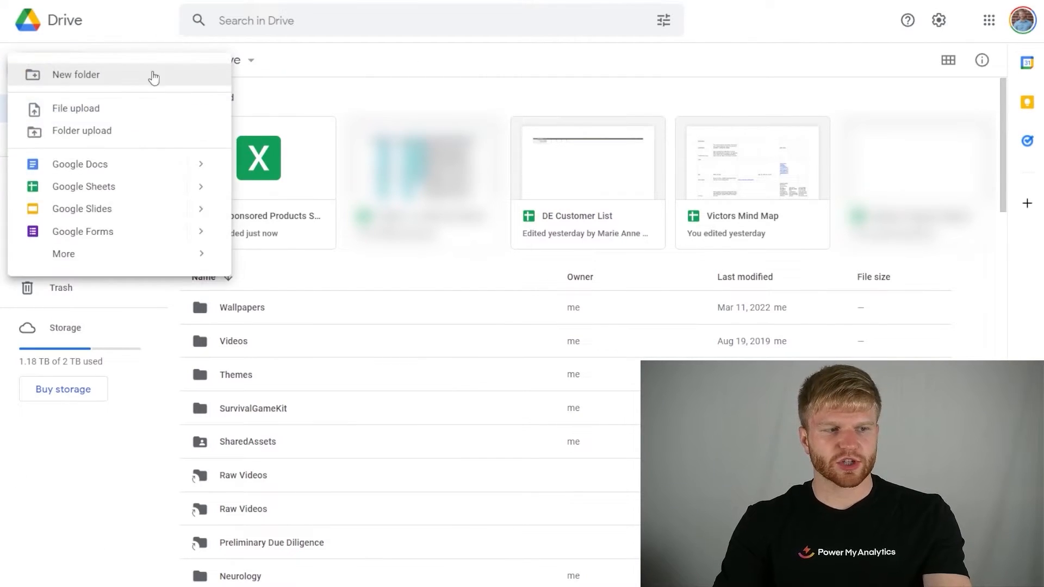
{"action": "left_click", "coordinate": [138, 186]}
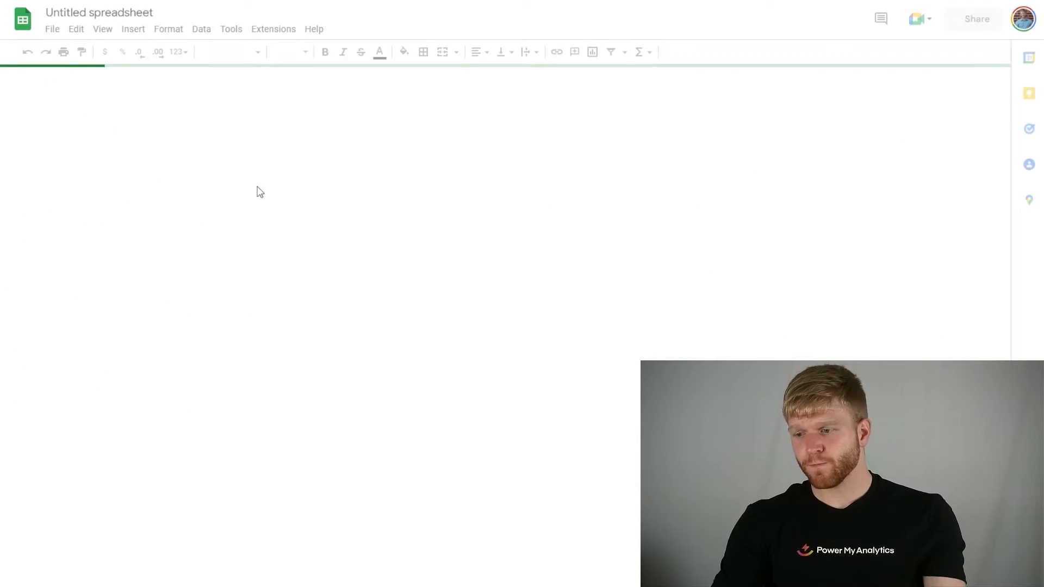
{"action": "left_click", "coordinate": [103, 13]}
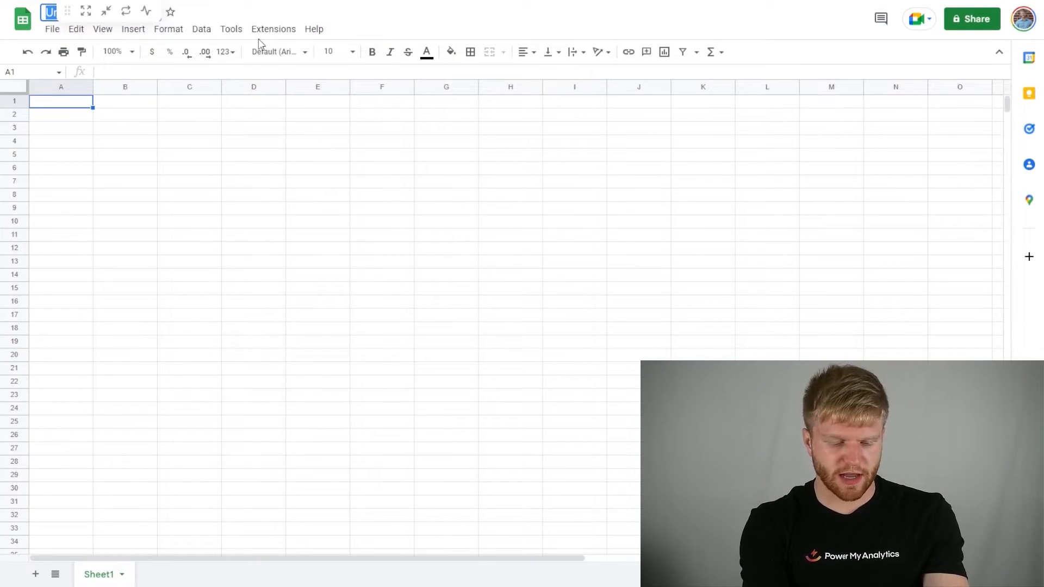
{"action": "type", "text": "A"}
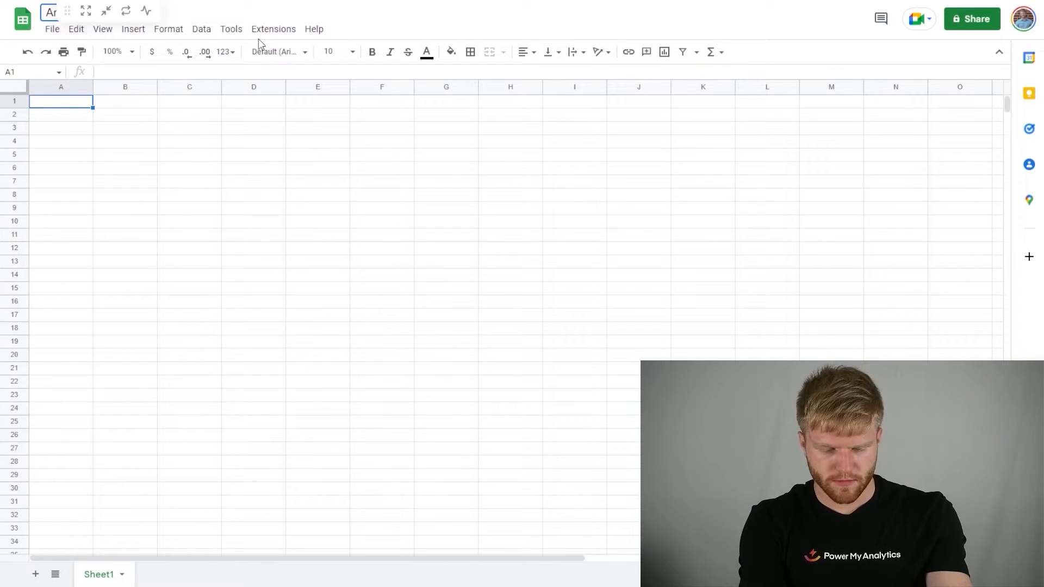
{"action": "left_click", "coordinate": [408, 198]}
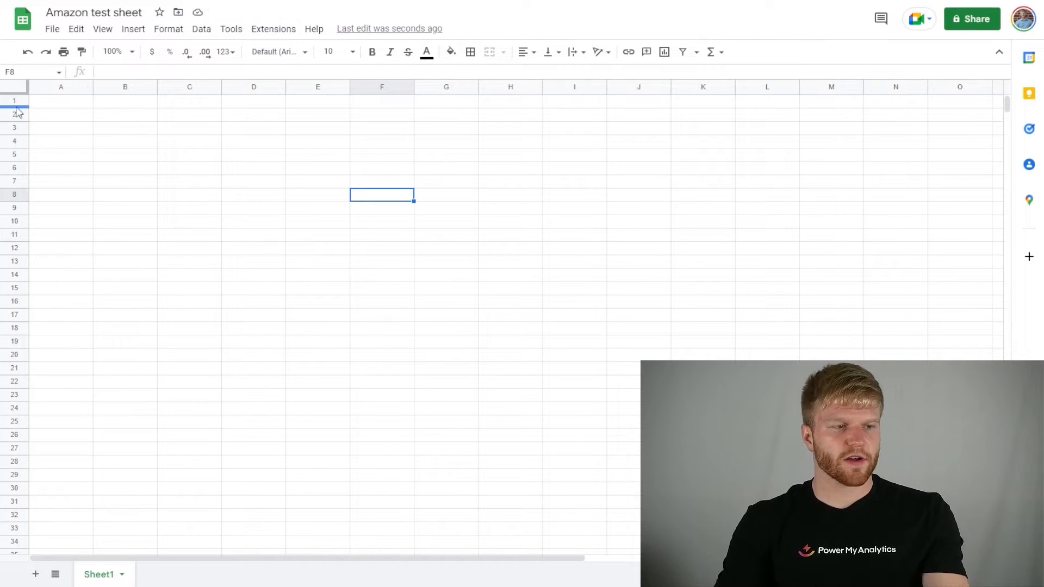
Step: Search the Google Workspace Marketplace for the Power My Analytics add-on, view its listing and close the marketplace
{"action": "left_click", "coordinate": [60, 102]}
{"action": "left_click", "coordinate": [285, 31]}
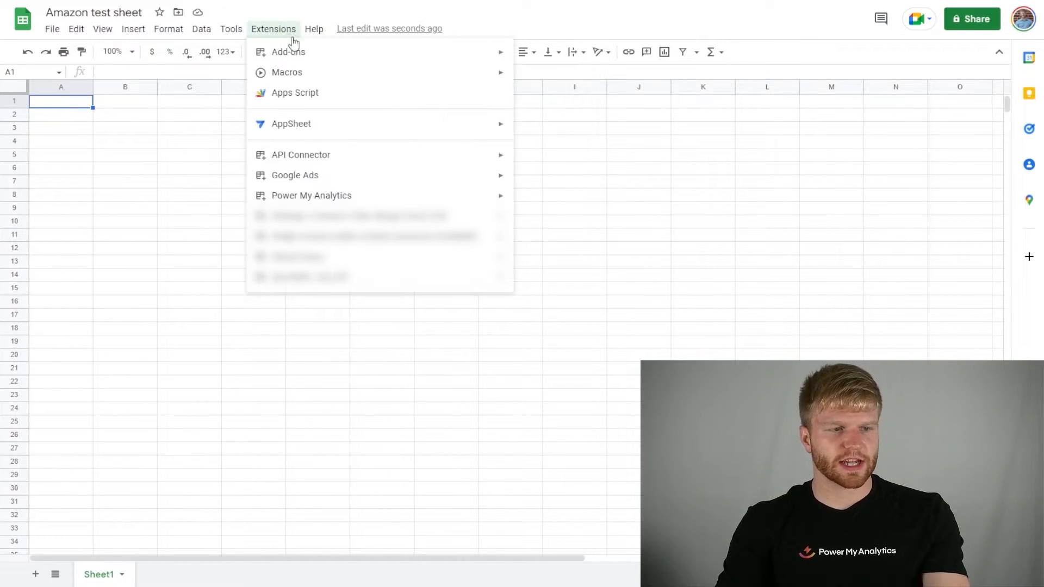
{"action": "mouse_move", "coordinate": [473, 57]}
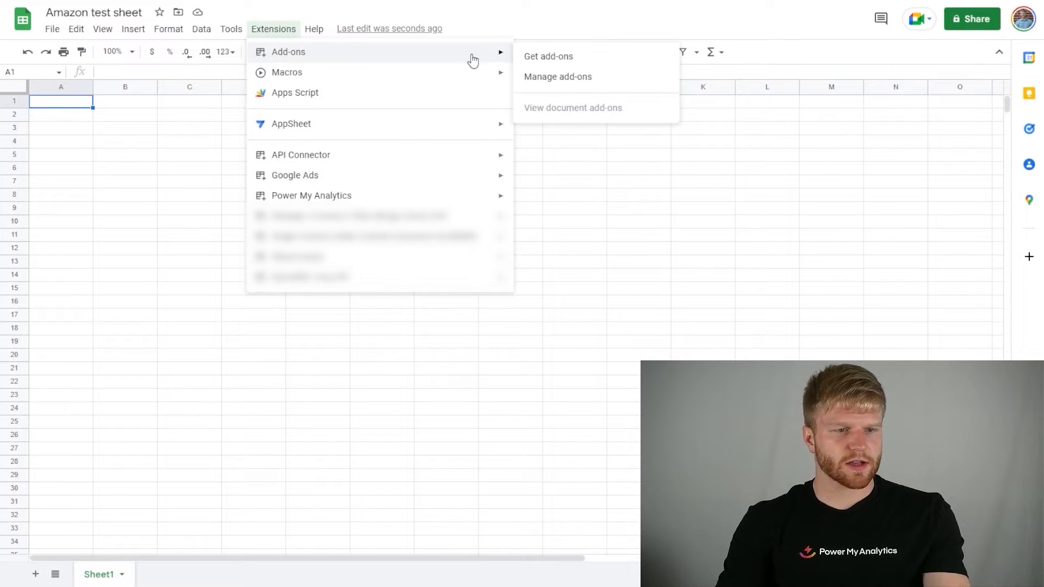
{"action": "left_click", "coordinate": [577, 58]}
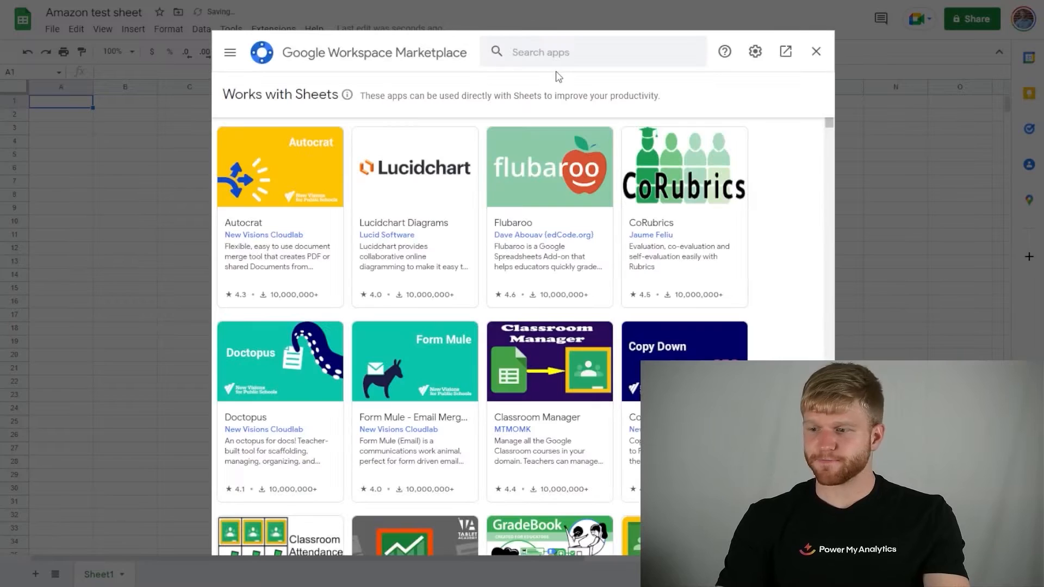
{"action": "left_click", "coordinate": [547, 54]}
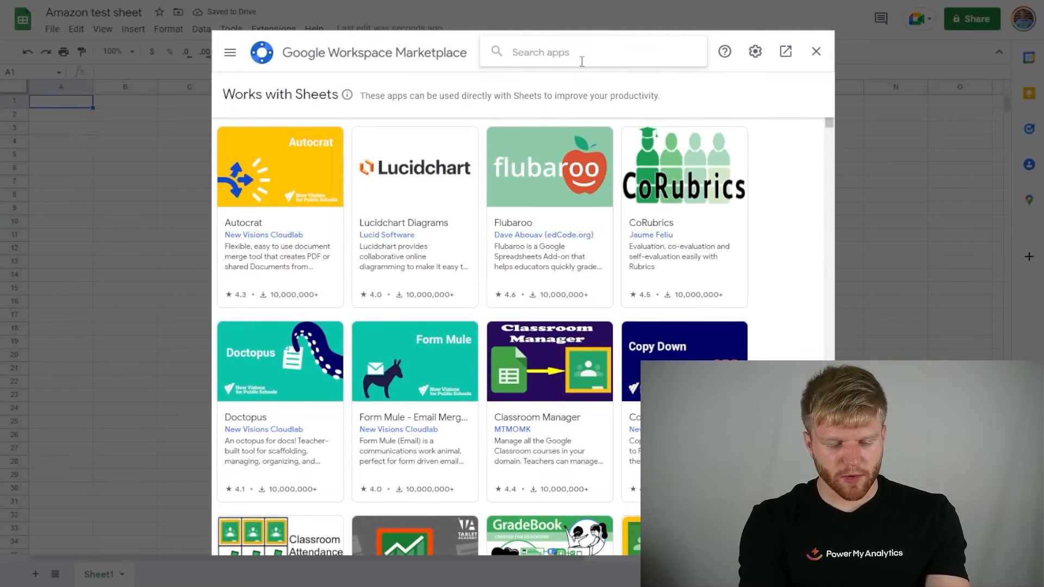
{"action": "type", "text": "power my"}
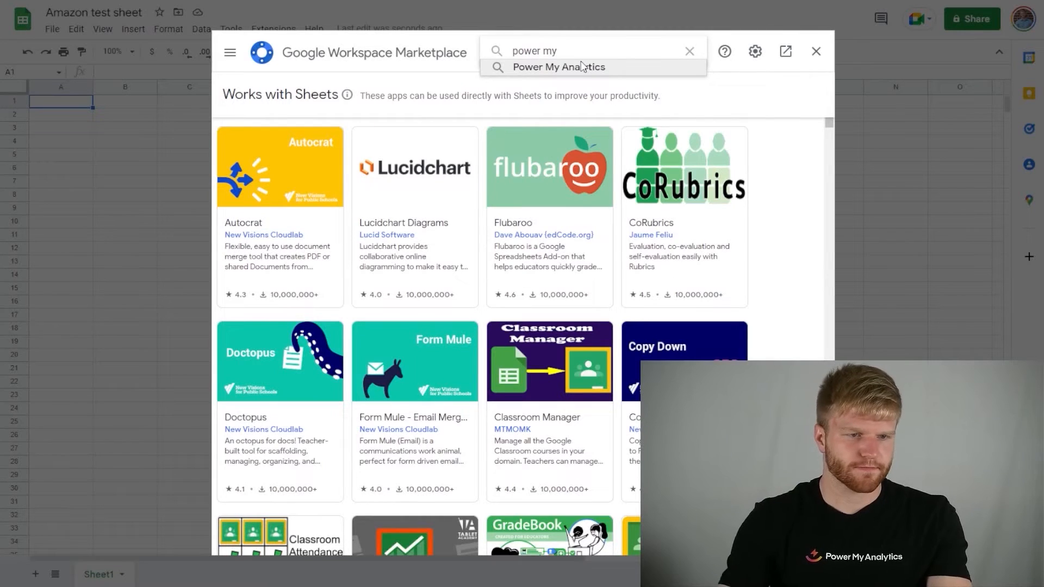
{"action": "left_click", "coordinate": [582, 66]}
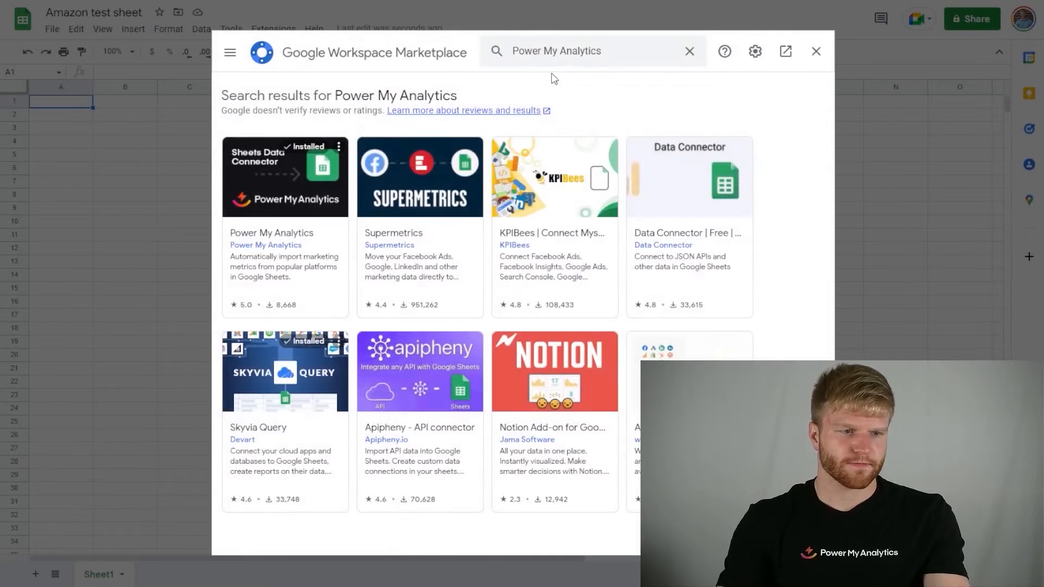
{"action": "left_click", "coordinate": [280, 176]}
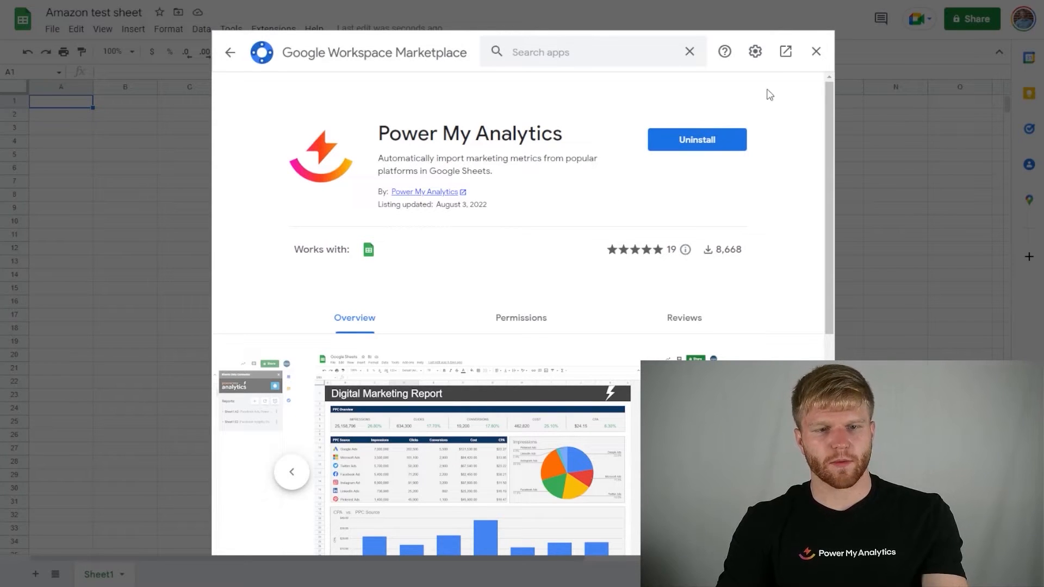
{"action": "left_click", "coordinate": [815, 52]}
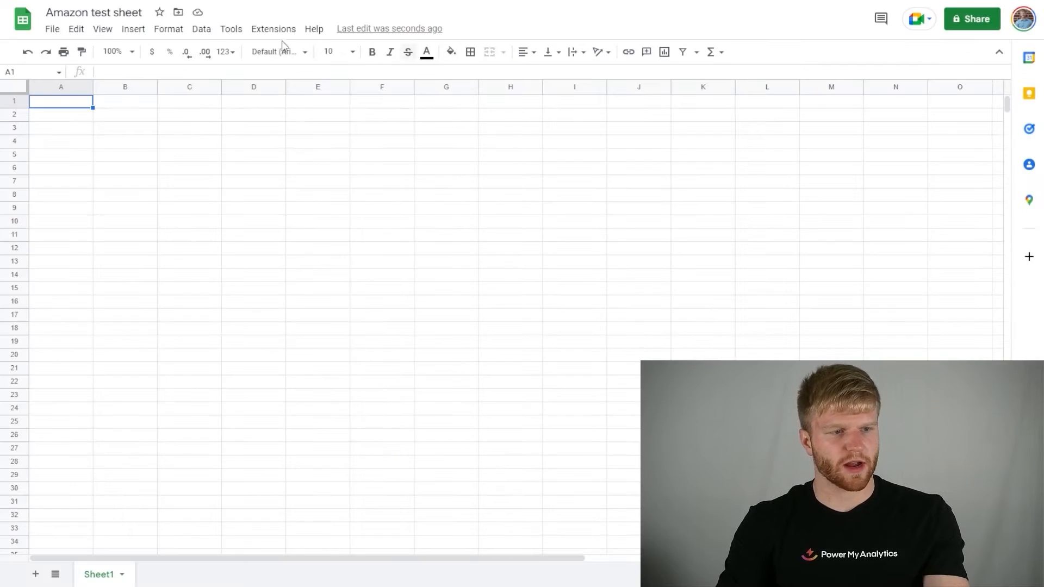
Step: Log in to the Power My Analytics add-on and reload the spreadsheet to complete the authentication
{"action": "left_click", "coordinate": [273, 31]}
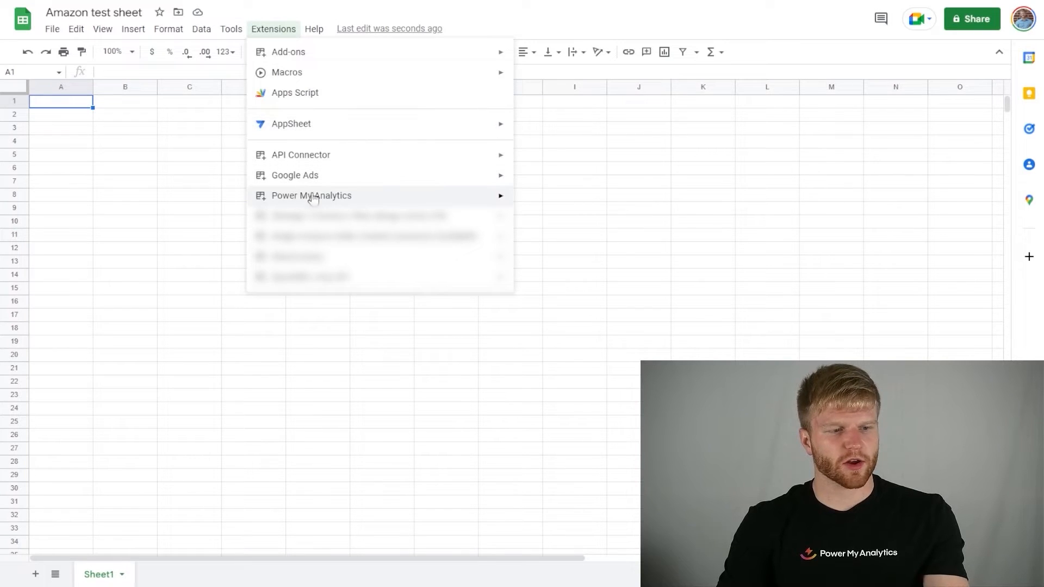
{"action": "mouse_move", "coordinate": [323, 197]}
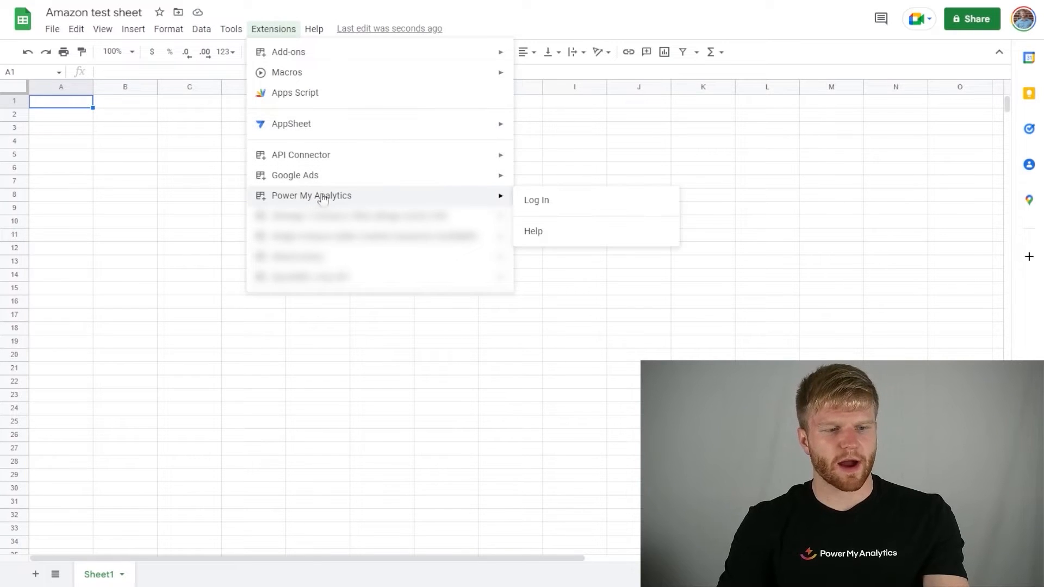
{"action": "left_click", "coordinate": [576, 205]}
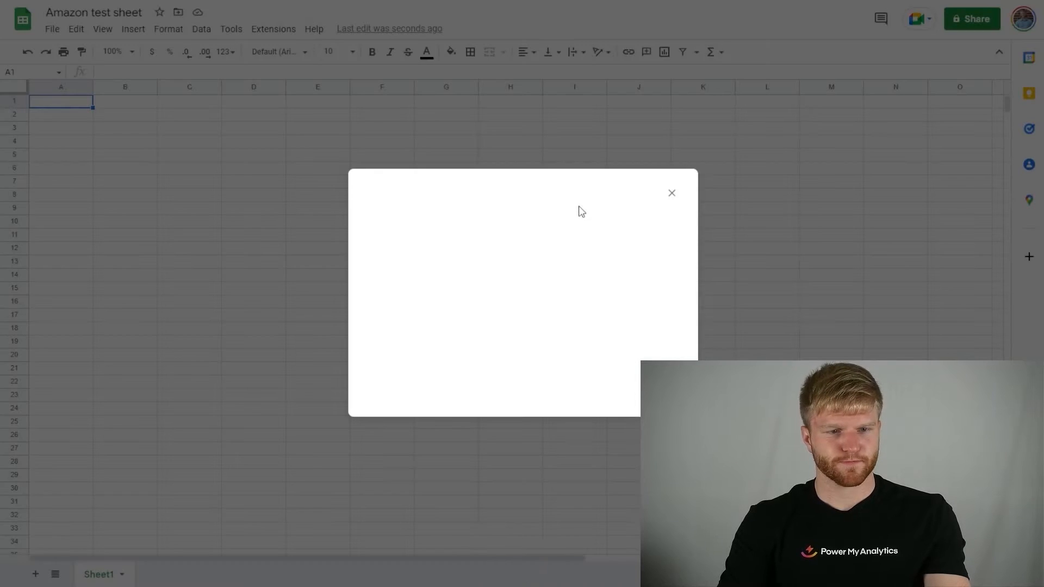
{"action": "left_click", "coordinate": [517, 350]}
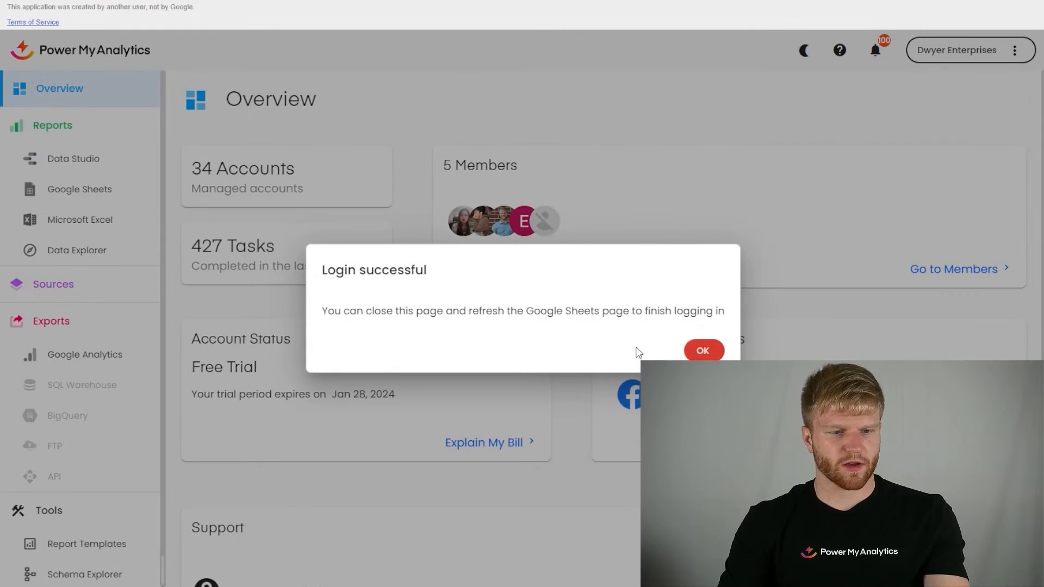
{"action": "left_click", "coordinate": [701, 350]}
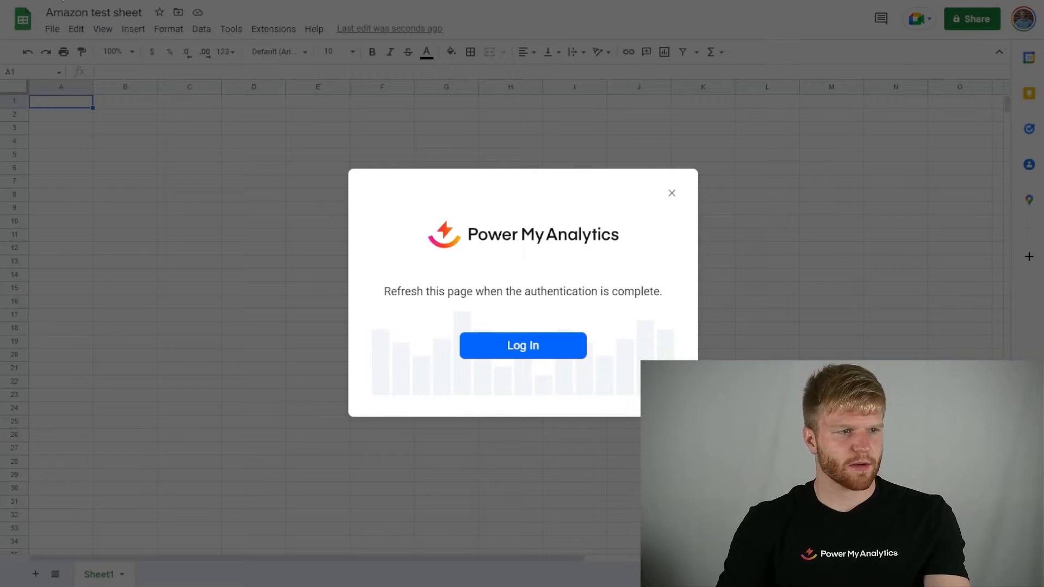
{"action": "key", "text": "F5"}
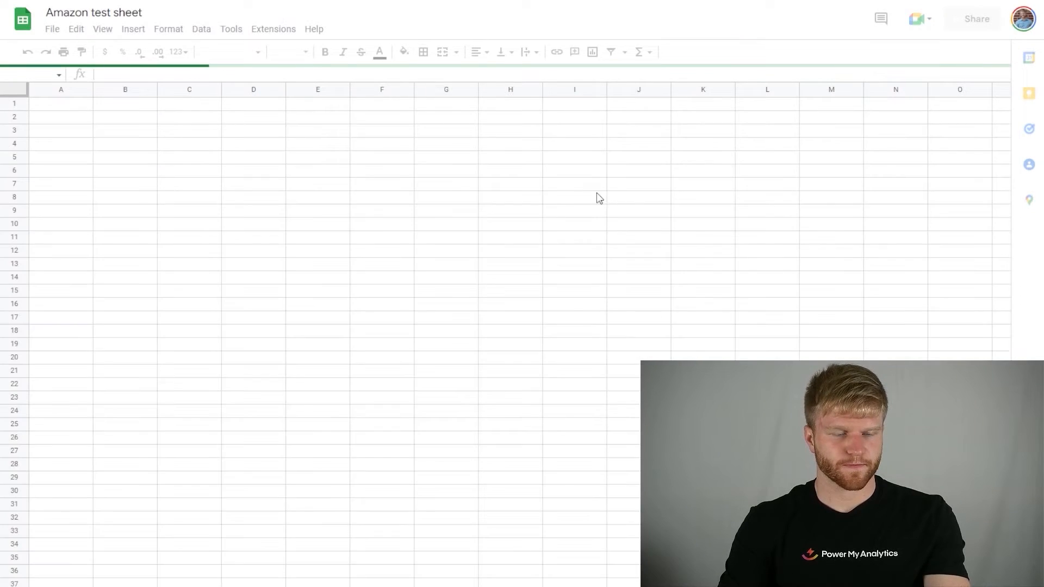
{"action": "left_click", "coordinate": [267, 29]}
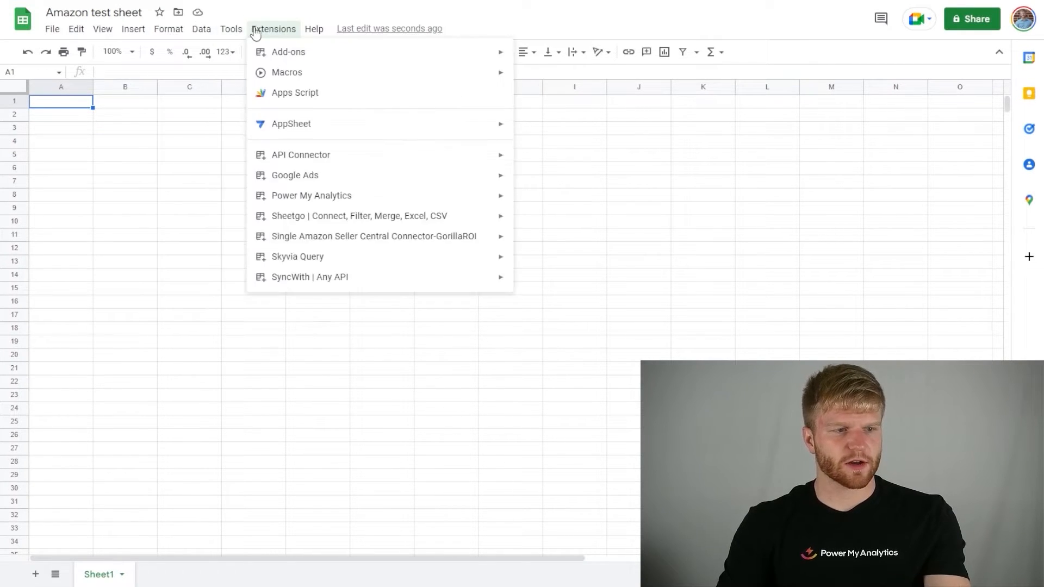
{"action": "mouse_move", "coordinate": [341, 202]}
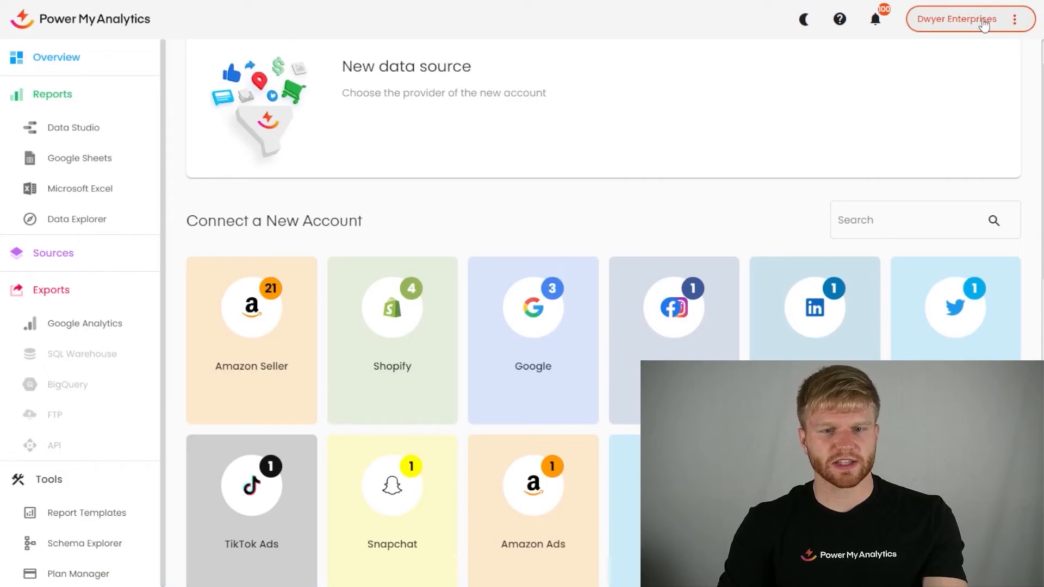
{"action": "left_click", "coordinate": [983, 22]}
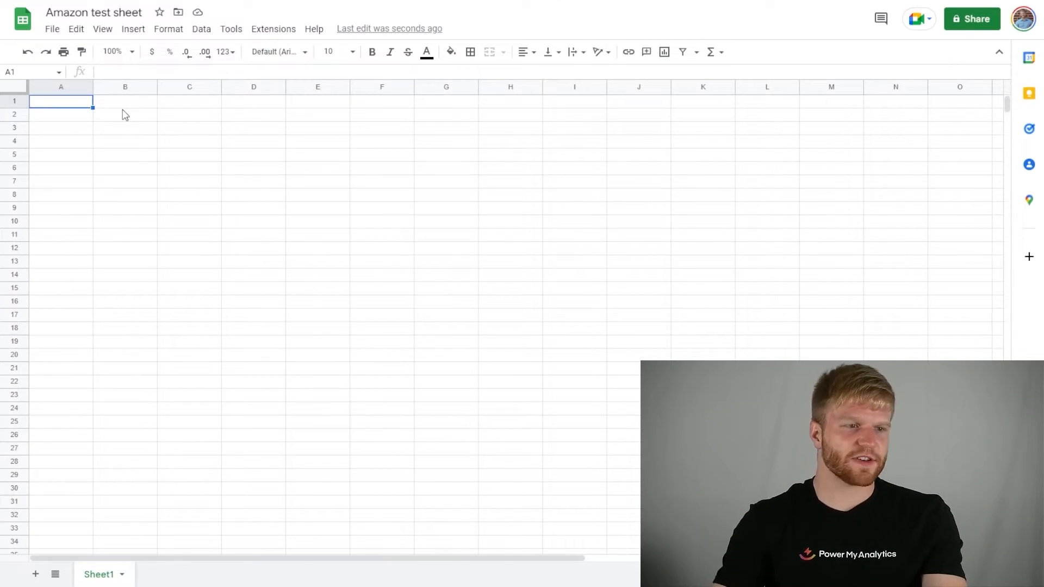
Step: Show the Power My Analytics sidebar in the spreadsheet
{"action": "left_click", "coordinate": [262, 33]}
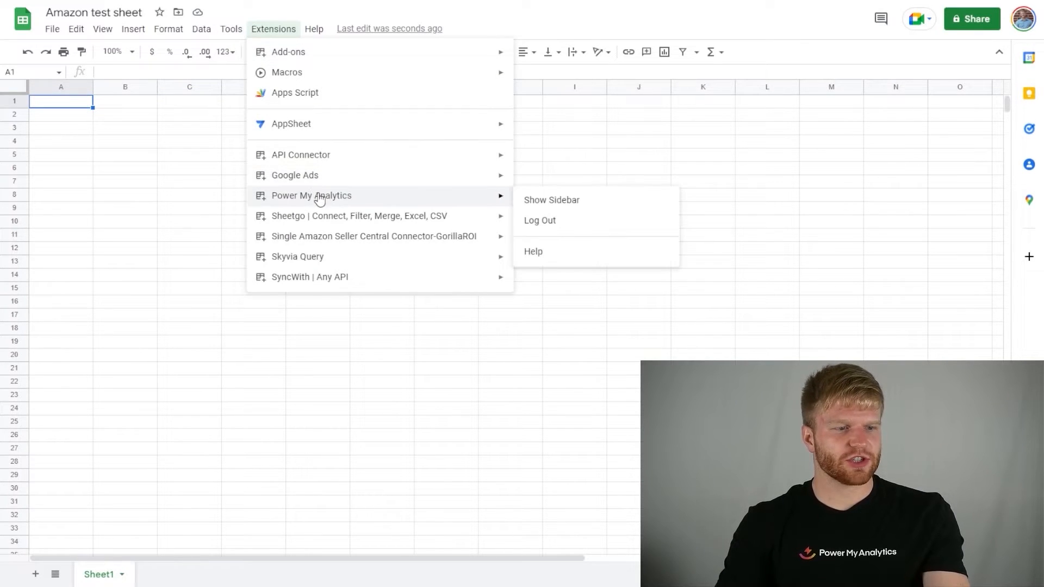
{"action": "mouse_move", "coordinate": [471, 197]}
{"action": "left_click", "coordinate": [541, 200]}
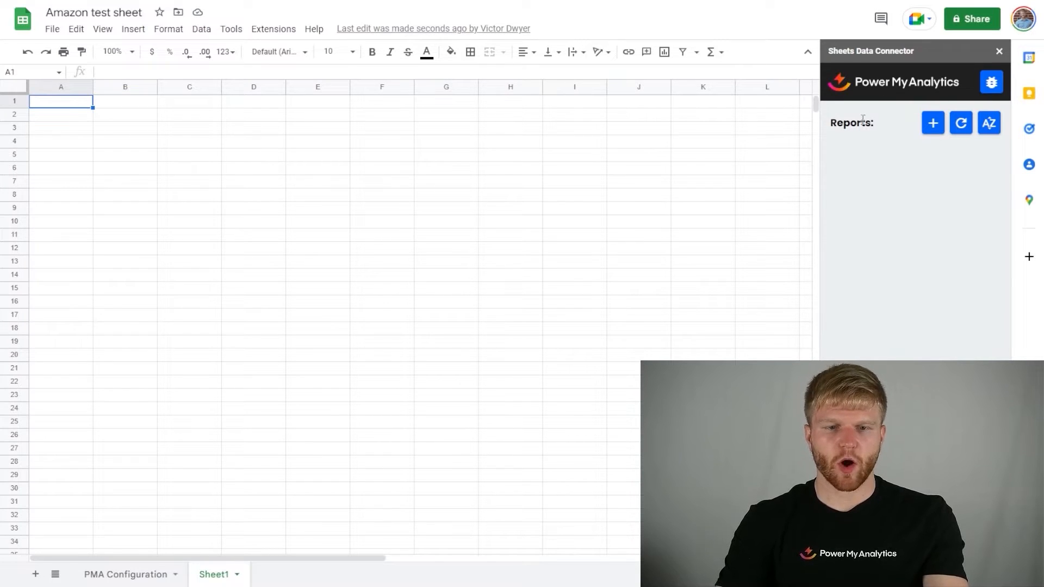
Step: Start a new report with the Amazon Seller connector and choose Dwyer Enterprises as the Power My Analytics hub
{"action": "left_click", "coordinate": [934, 124]}
{"action": "left_click", "coordinate": [887, 151]}
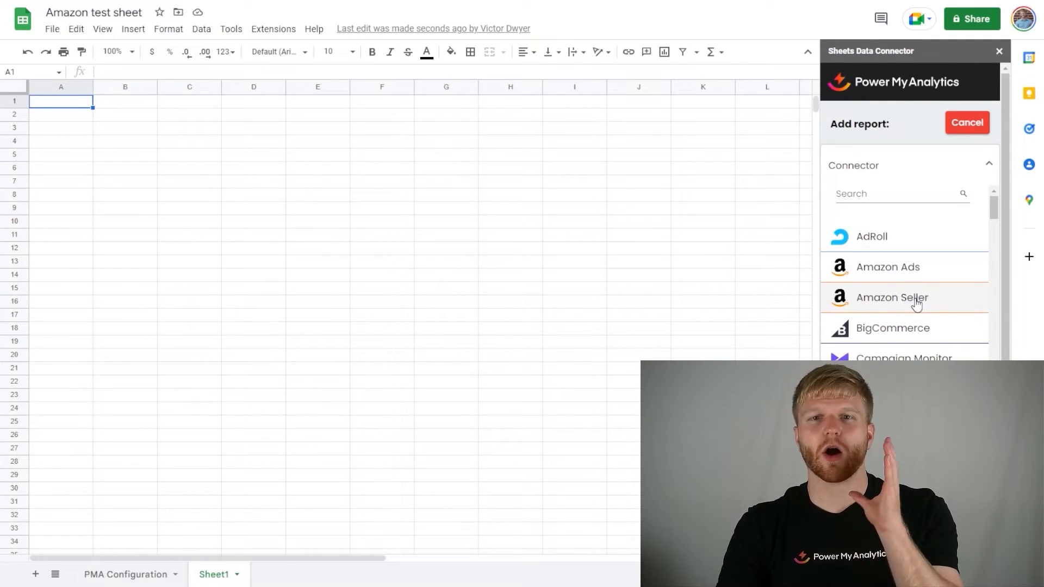
{"action": "left_click", "coordinate": [916, 304]}
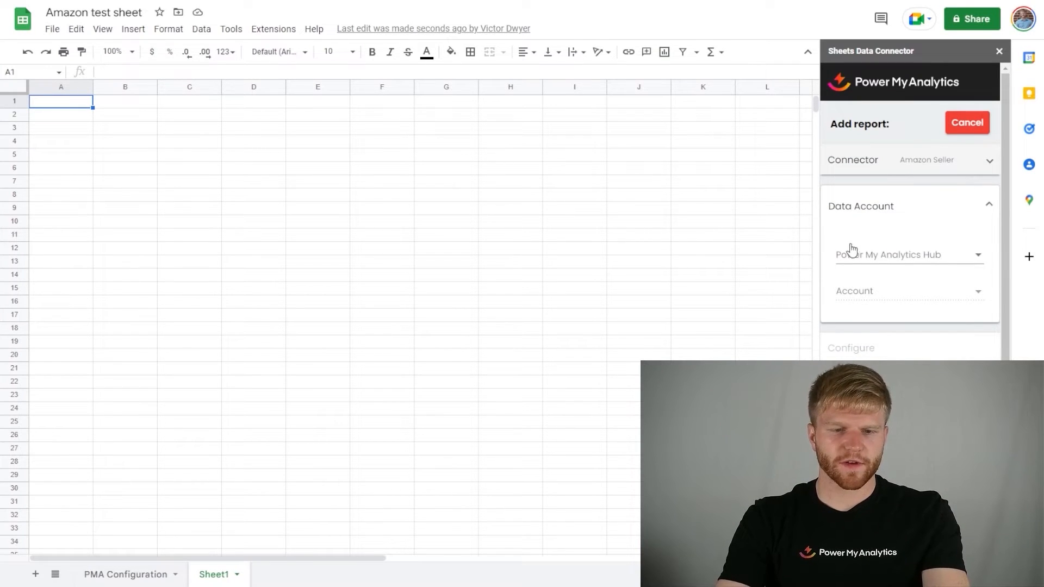
{"action": "left_click", "coordinate": [886, 256]}
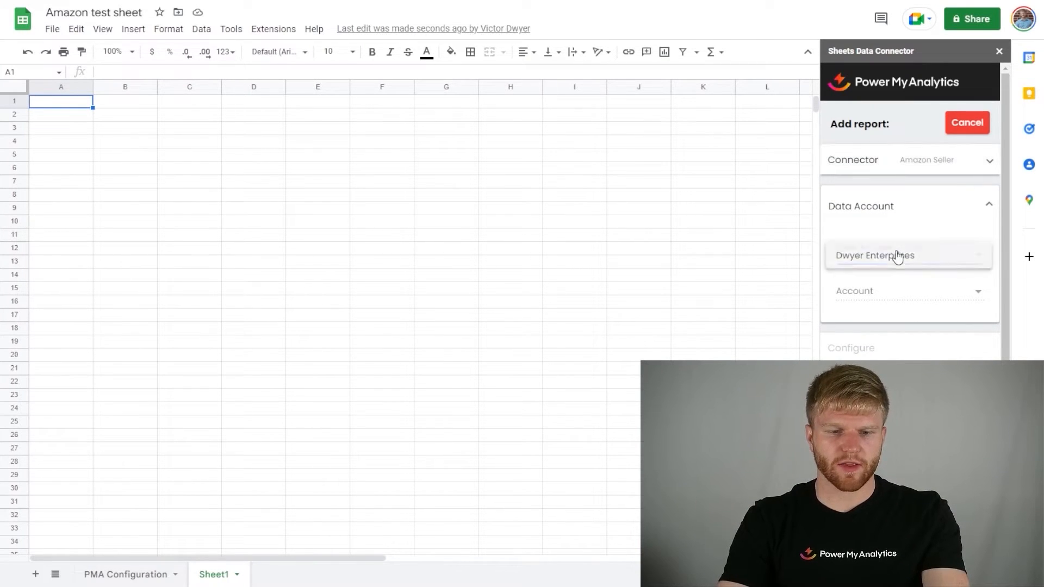
{"action": "left_click", "coordinate": [876, 261]}
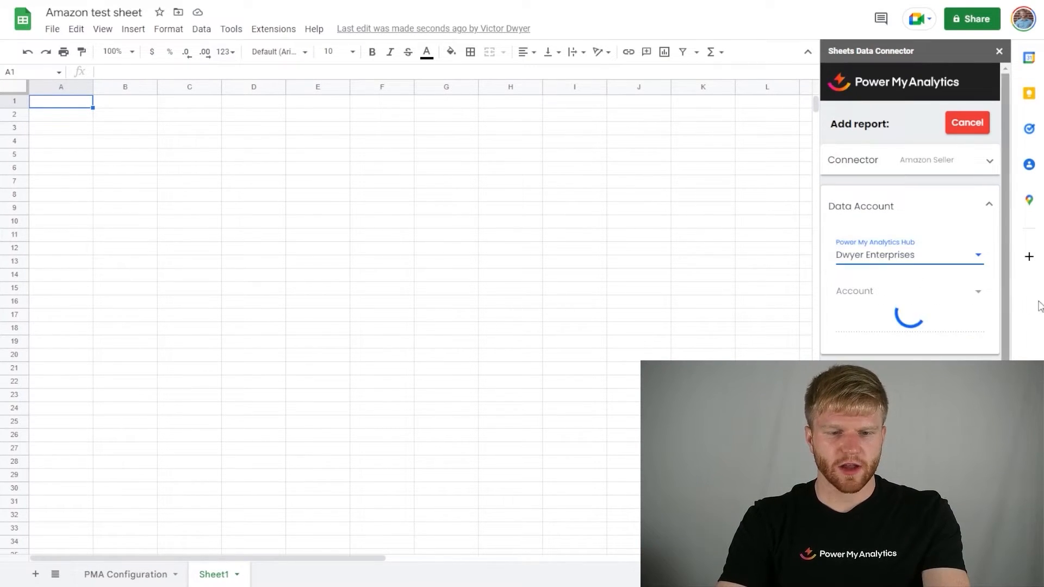
Step: Select the Cresimo US data account and apply the configuration without an order status filter, using USD - US Dollar ($) as currency
{"action": "left_click", "coordinate": [902, 296]}
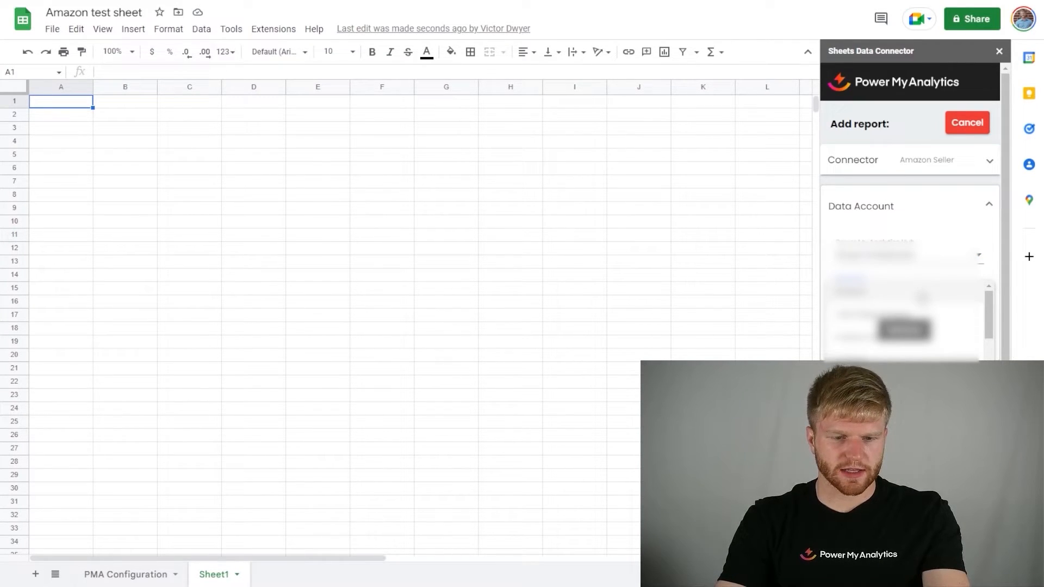
{"action": "left_click", "coordinate": [918, 314]}
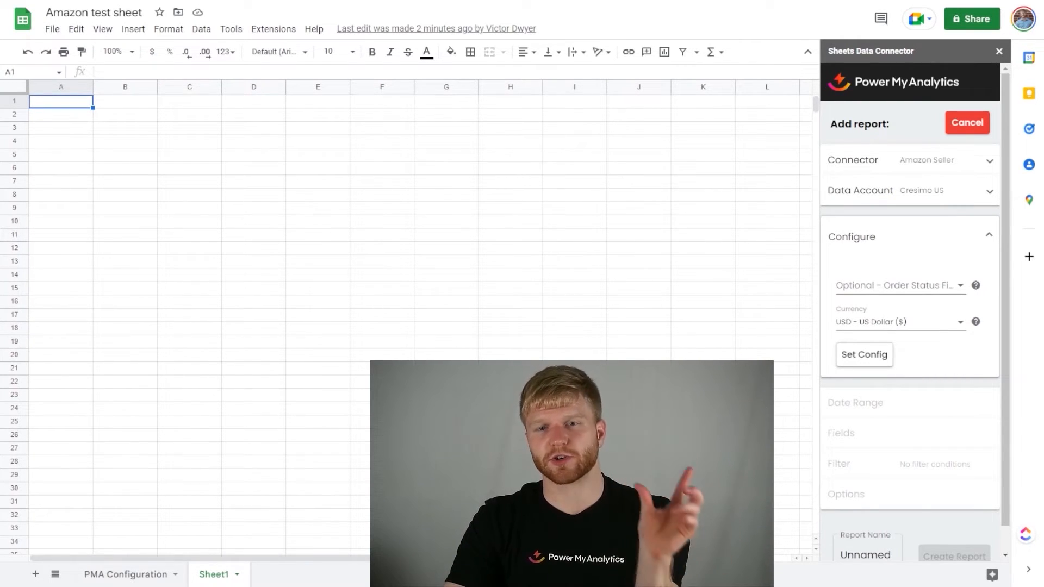
{"action": "left_click", "coordinate": [922, 288]}
{"action": "scroll", "coordinate": [913, 353], "scroll_direction": "down", "scroll_amount": 3}
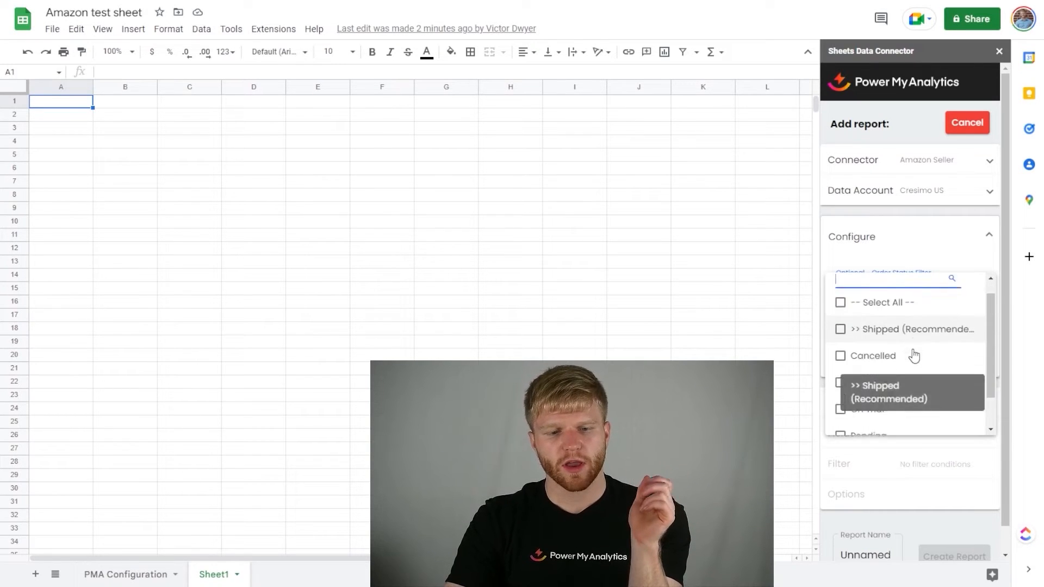
{"action": "scroll", "coordinate": [917, 354], "scroll_direction": "up", "scroll_amount": 3}
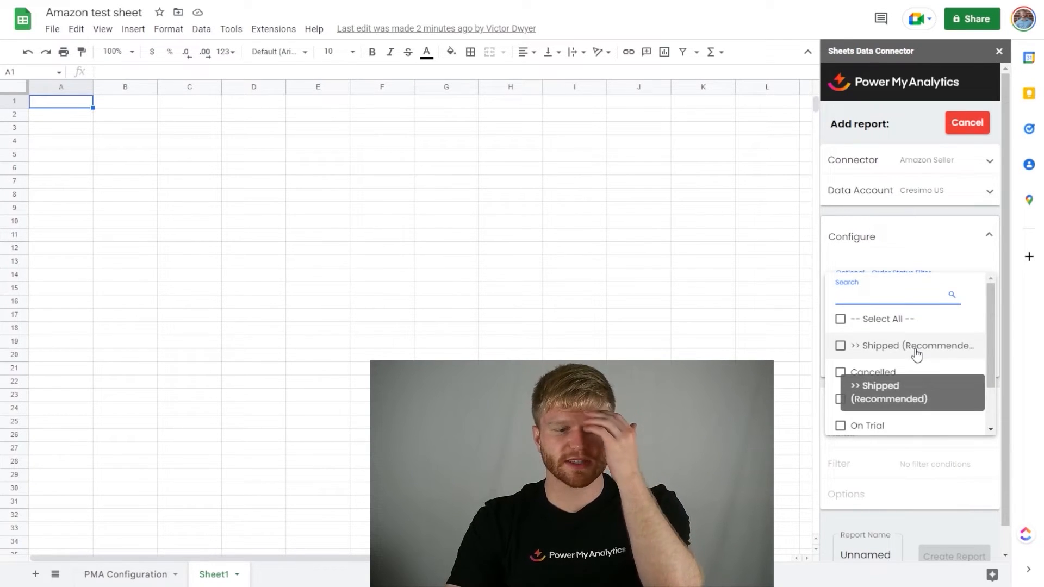
{"action": "scroll", "coordinate": [925, 392], "scroll_direction": "down", "scroll_amount": 2}
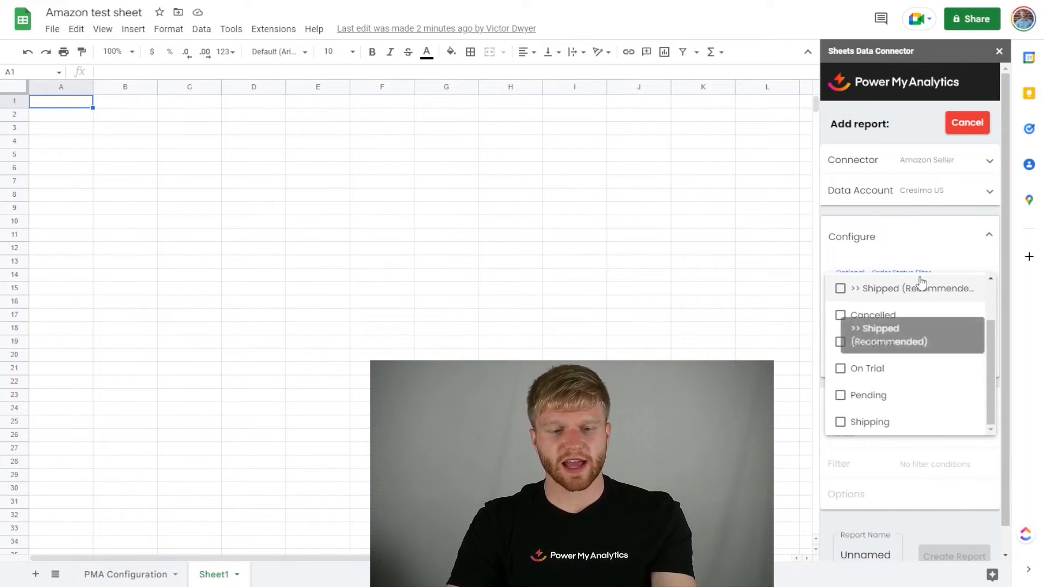
{"action": "left_click", "coordinate": [926, 254]}
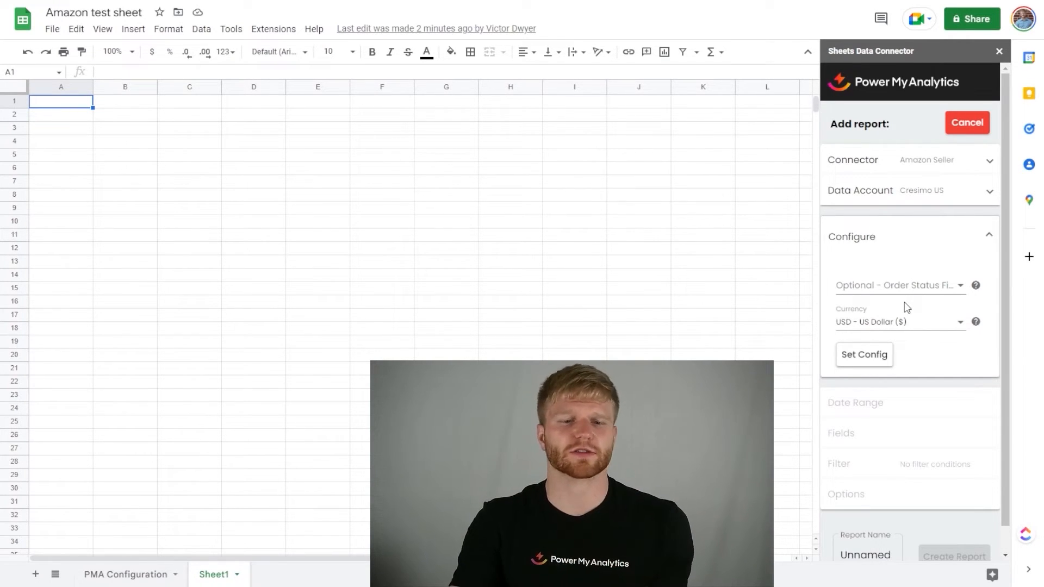
{"action": "left_click", "coordinate": [881, 367]}
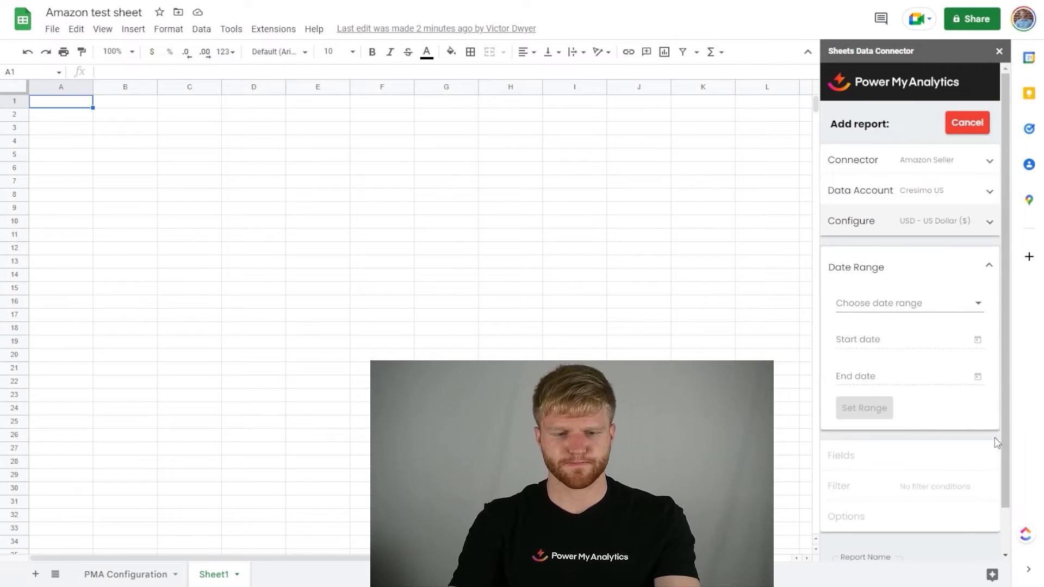
Step: Choose Last 30 days as the report's date range
{"action": "left_click", "coordinate": [932, 303]}
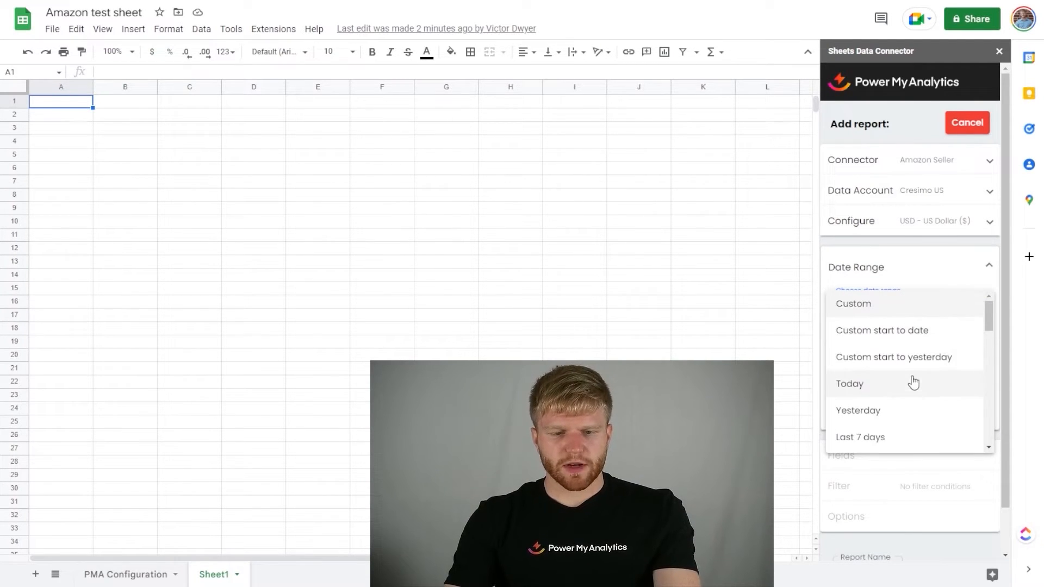
{"action": "scroll", "coordinate": [909, 392], "scroll_direction": "down", "scroll_amount": 3}
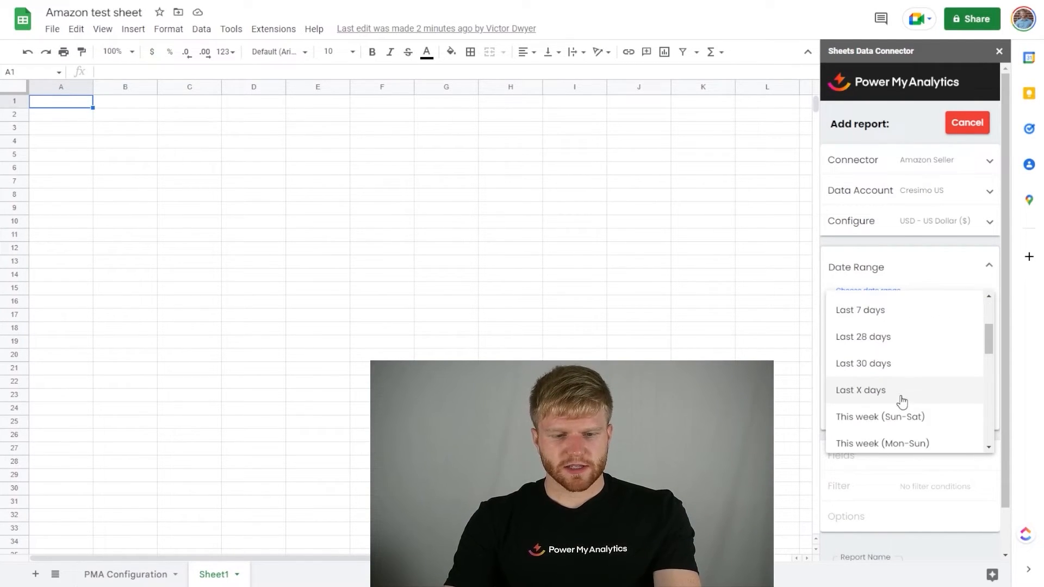
{"action": "left_click", "coordinate": [913, 365]}
Step: Set the report's date range to This year to date and apply it
{"action": "left_click", "coordinate": [913, 303]}
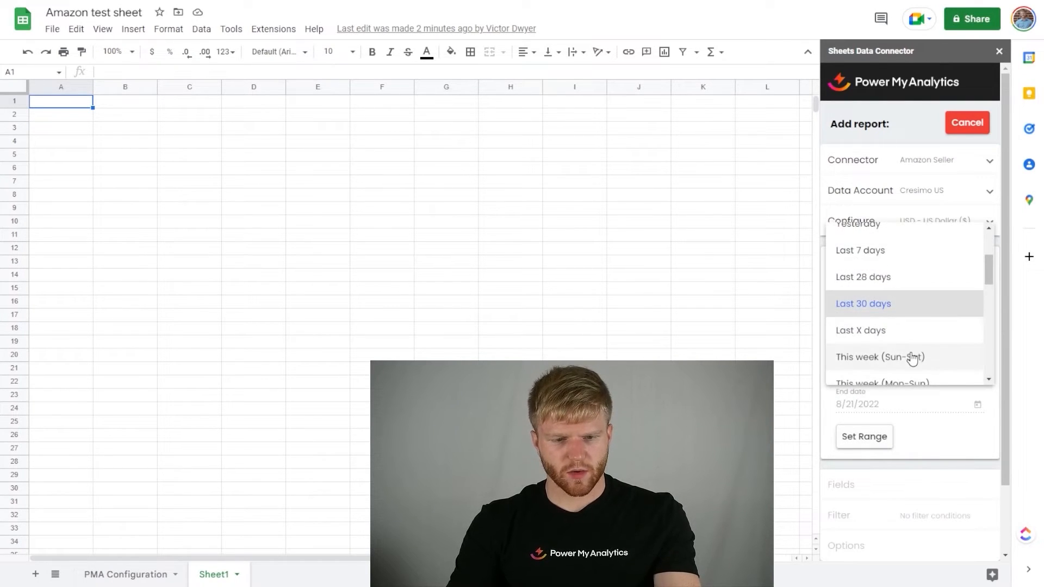
{"action": "scroll", "coordinate": [912, 359], "scroll_direction": "down", "scroll_amount": 10}
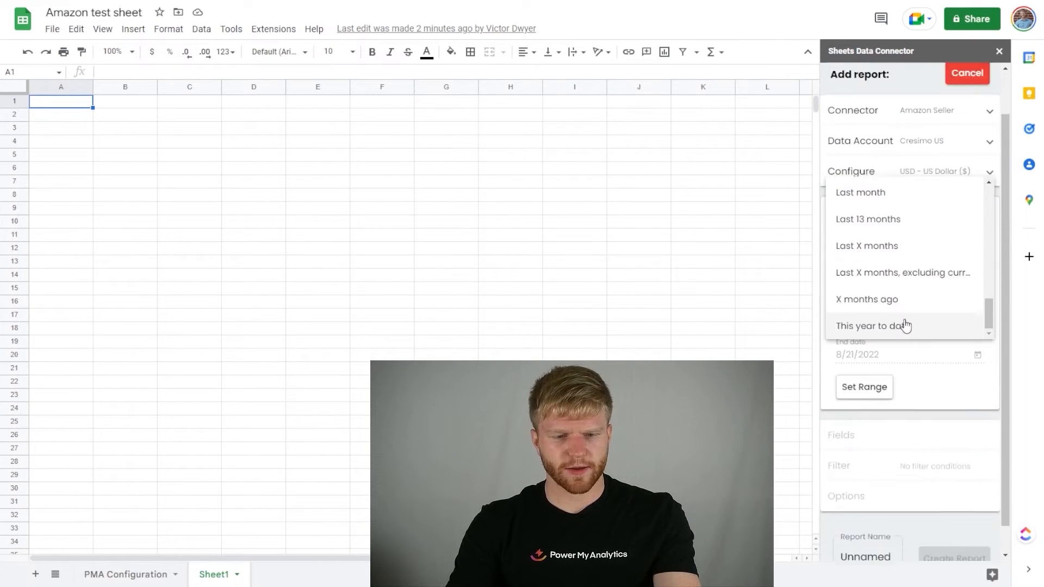
{"action": "scroll", "coordinate": [905, 325], "scroll_direction": "down", "scroll_amount": 1}
{"action": "scroll", "coordinate": [908, 296], "scroll_direction": "up", "scroll_amount": 2}
{"action": "scroll", "coordinate": [908, 295], "scroll_direction": "down", "scroll_amount": 2}
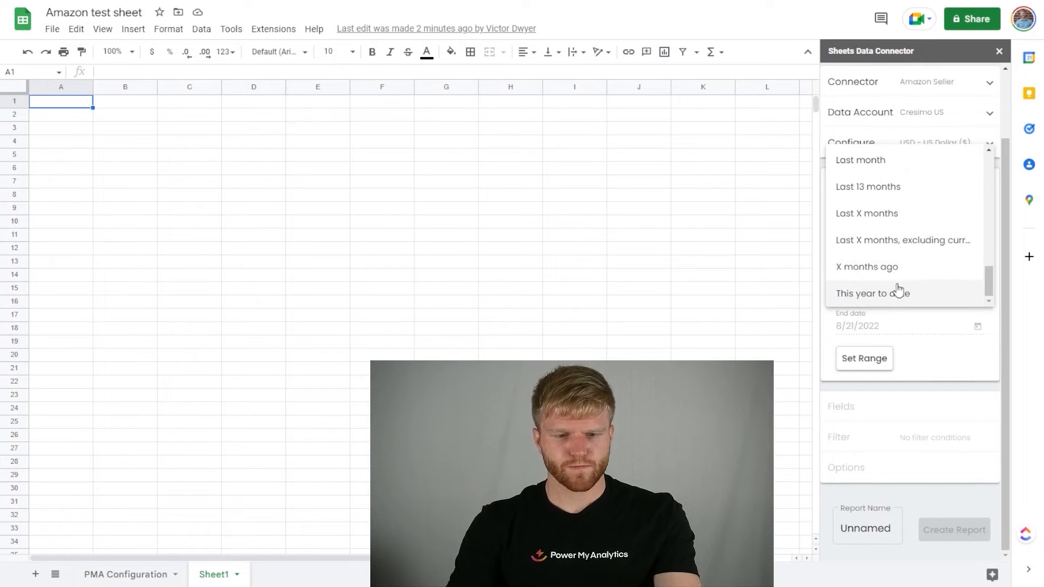
{"action": "left_click", "coordinate": [897, 292]}
{"action": "left_click", "coordinate": [865, 360]}
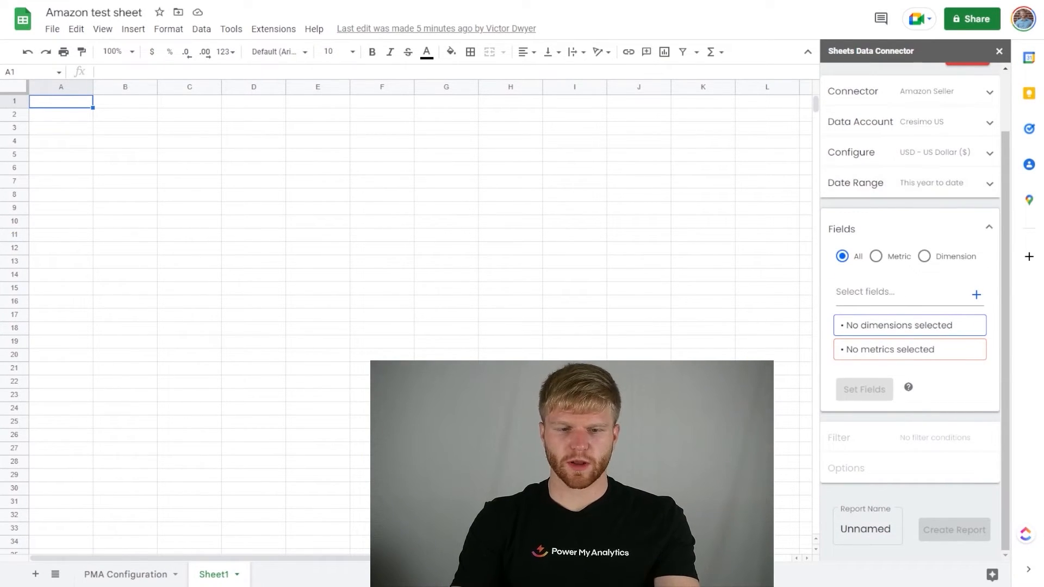
Step: Set Date, Item Subtotal, Quantity and Product Name as the report fields and apply the filter section without any conditions
{"action": "left_click", "coordinate": [864, 292]}
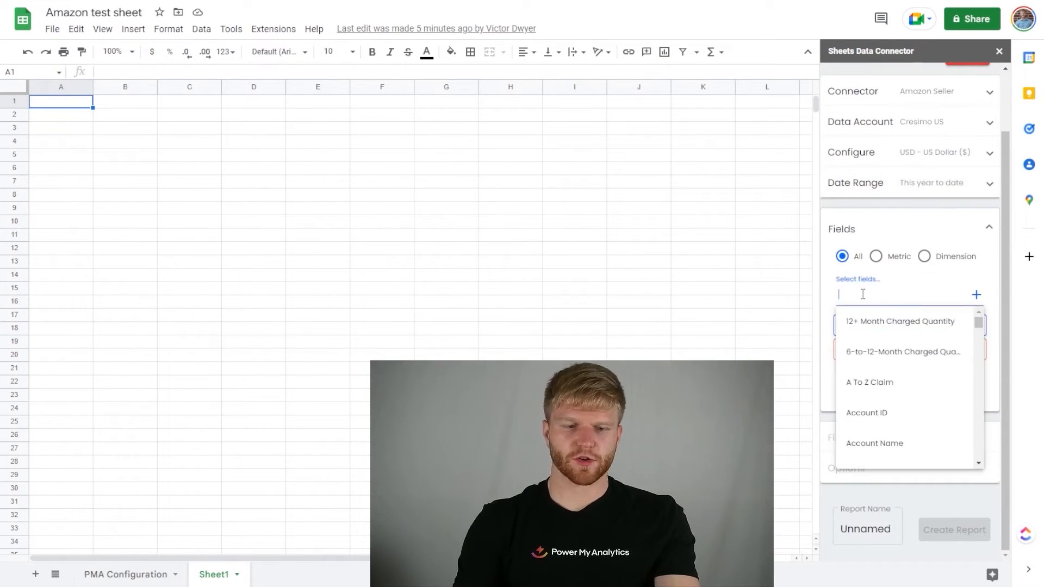
{"action": "type", "text": "date"}
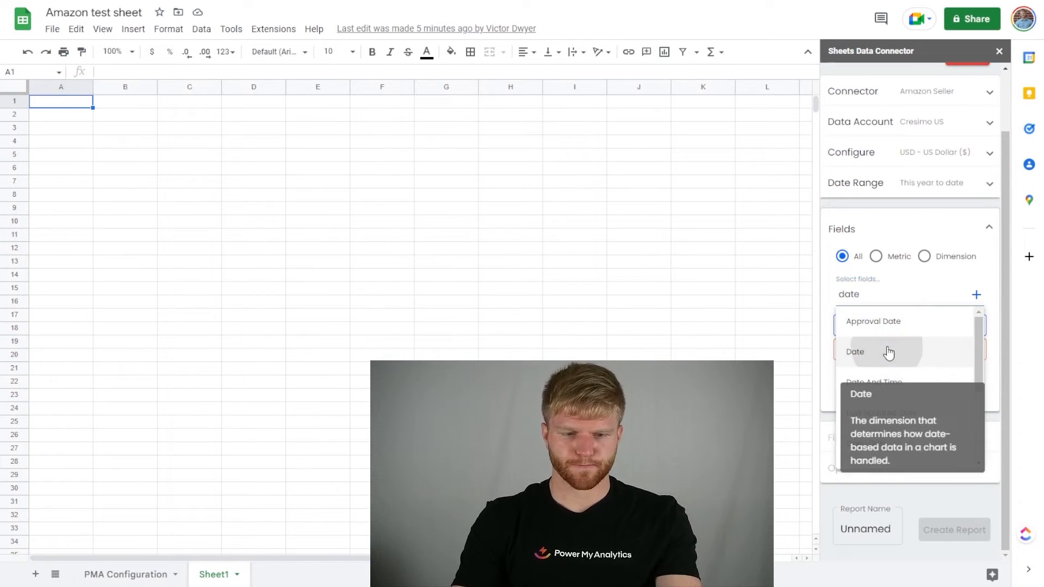
{"action": "left_click", "coordinate": [884, 350]}
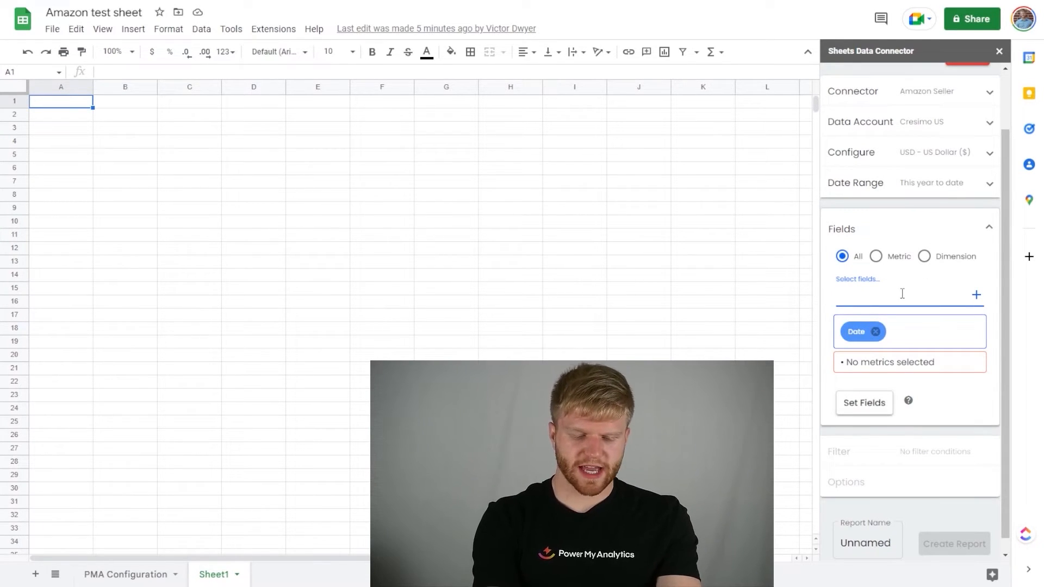
{"action": "type", "text": "item su"}
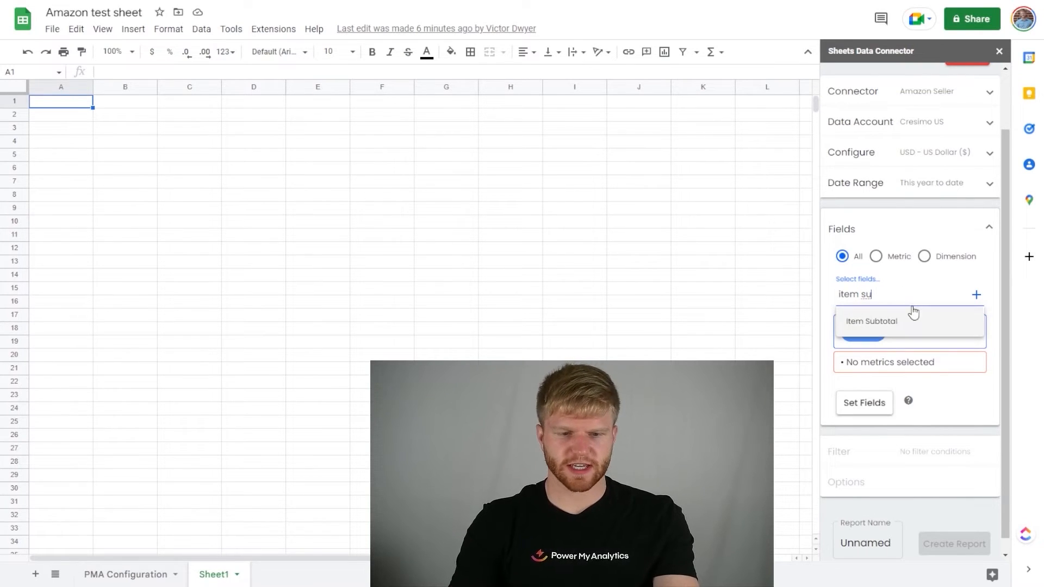
{"action": "left_click", "coordinate": [893, 310]}
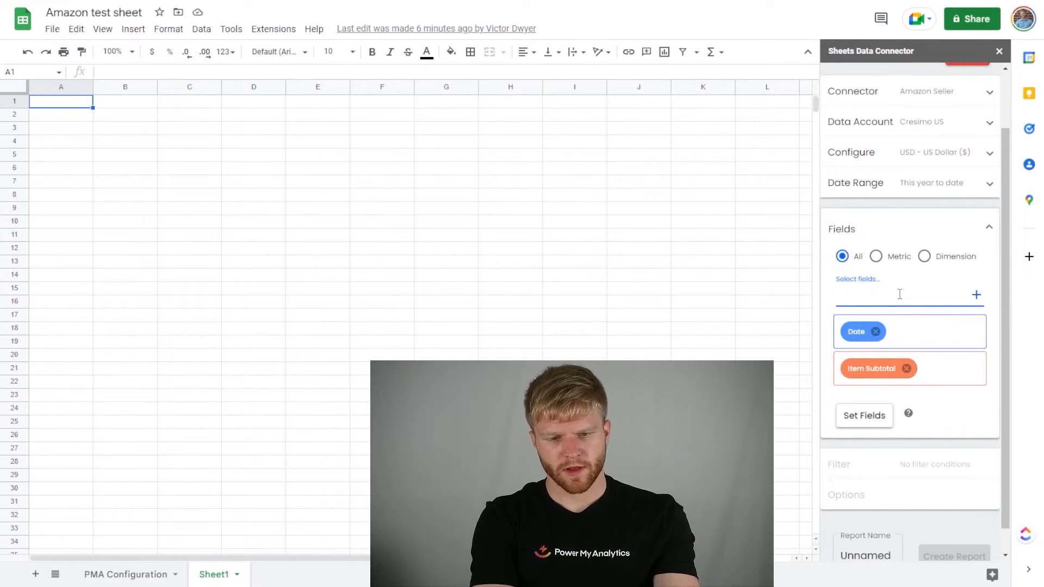
{"action": "type", "text": "qua"}
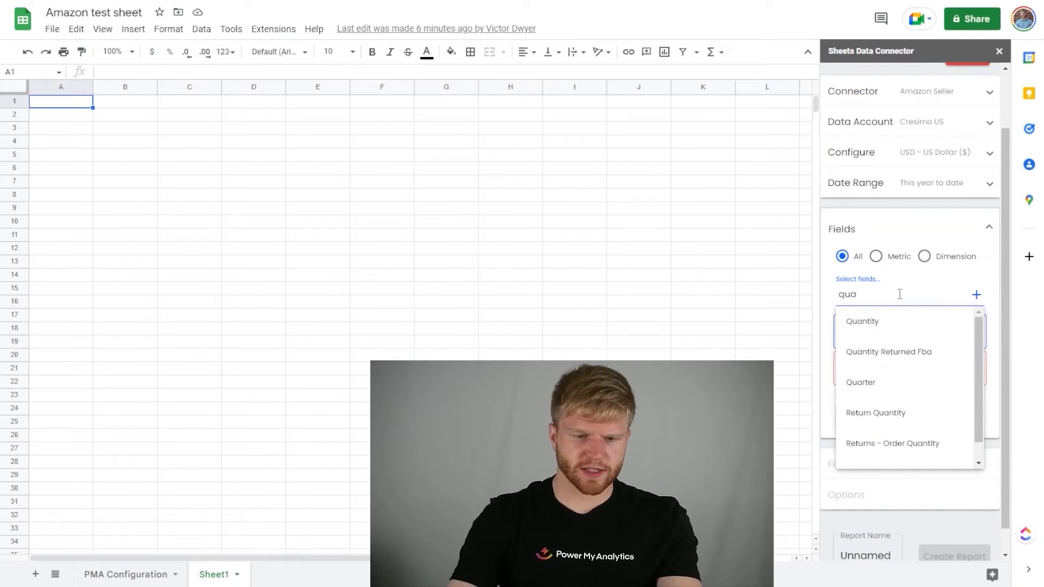
{"action": "left_click", "coordinate": [904, 321]}
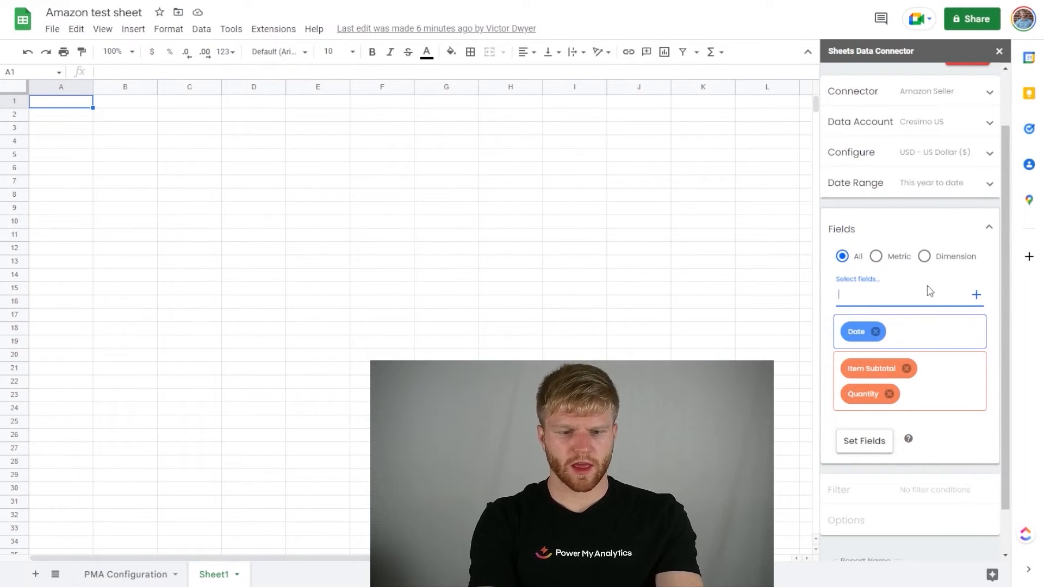
{"action": "type", "text": "prod"}
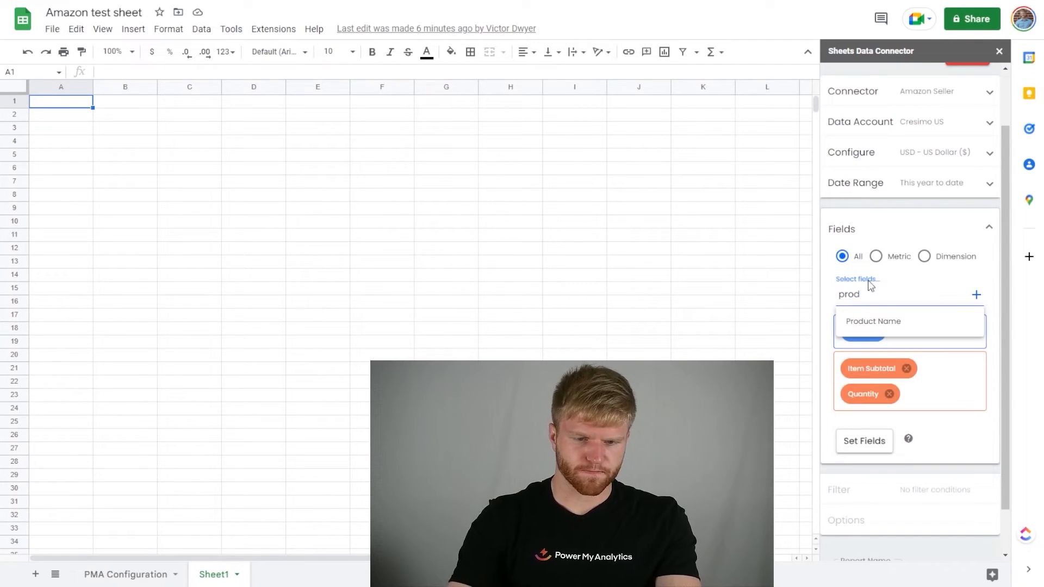
{"action": "left_click", "coordinate": [894, 321]}
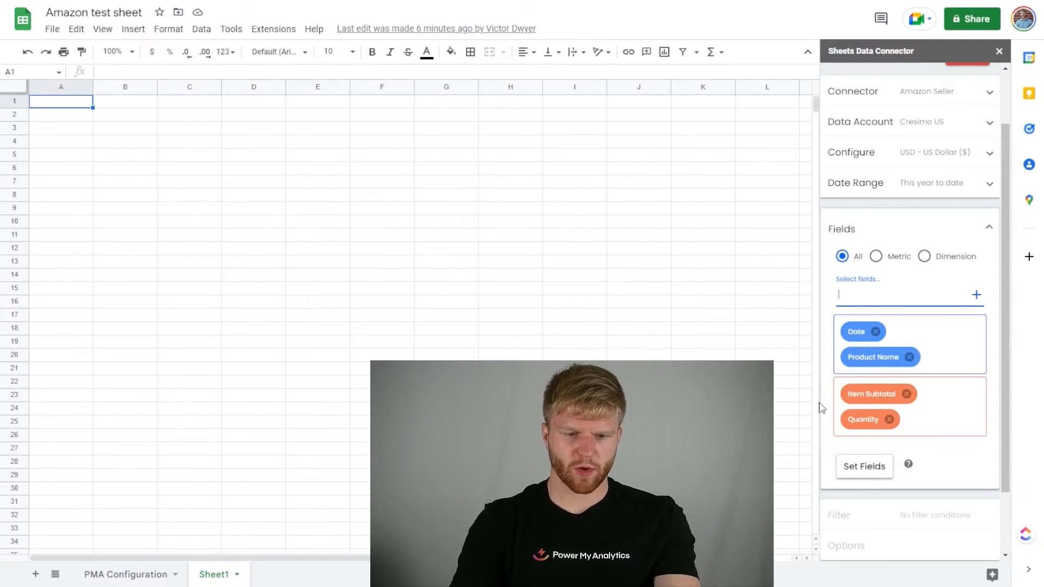
{"action": "left_click", "coordinate": [867, 466]}
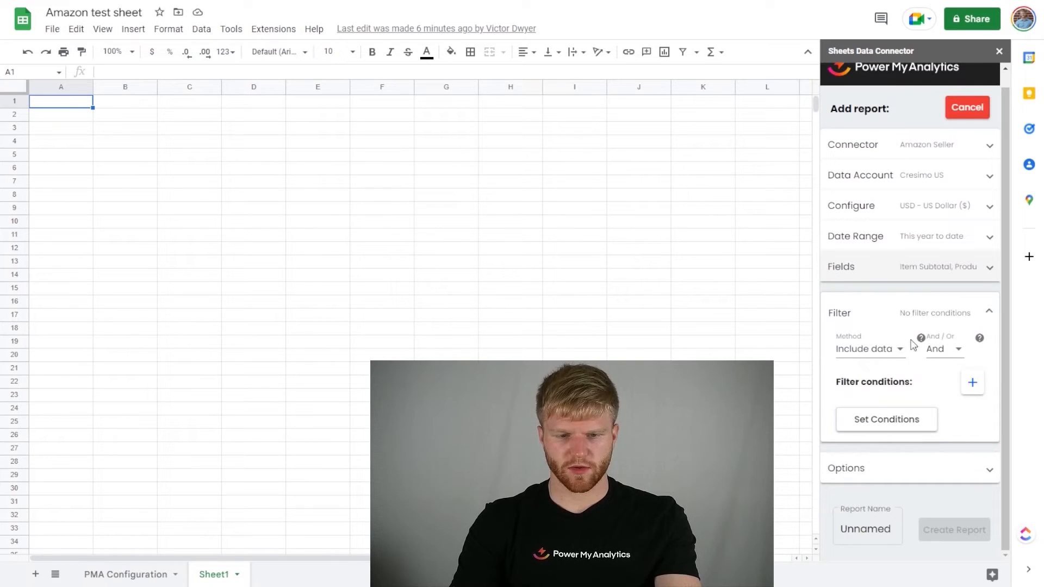
{"action": "left_click", "coordinate": [902, 428]}
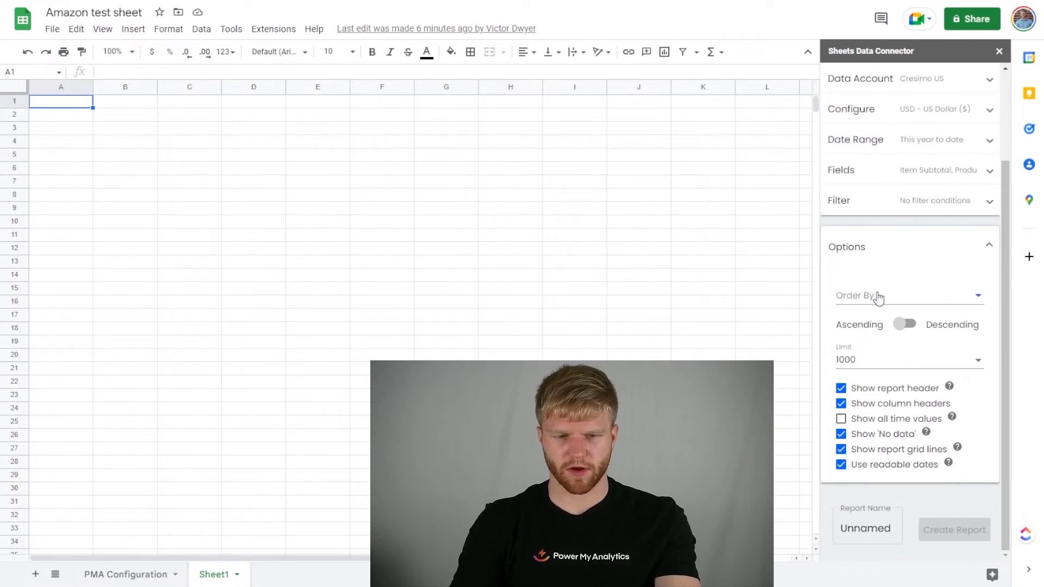
Step: Order the report by Date with a limit of 1000000 and turn off the report header
{"action": "left_click", "coordinate": [877, 298]}
{"action": "left_click", "coordinate": [883, 299]}
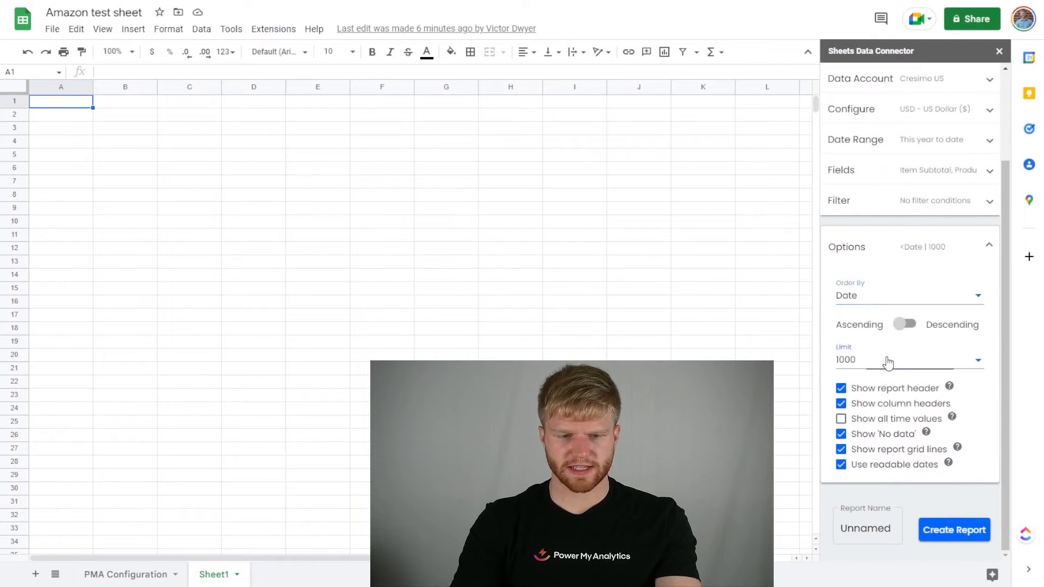
{"action": "left_click", "coordinate": [887, 363]}
{"action": "scroll", "coordinate": [890, 421], "scroll_direction": "down", "scroll_amount": 1}
{"action": "left_click", "coordinate": [896, 426]}
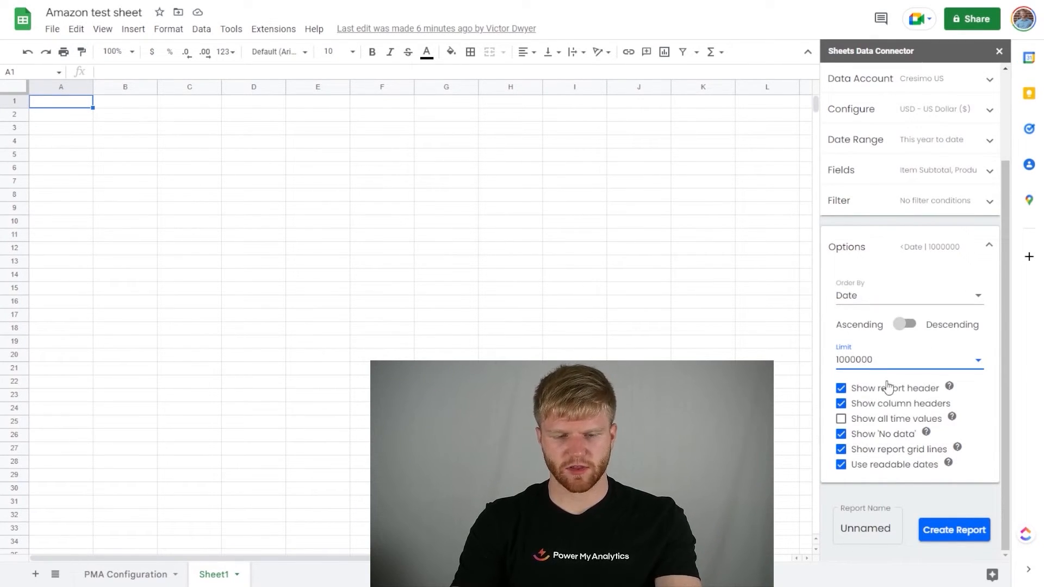
{"action": "left_click", "coordinate": [841, 389]}
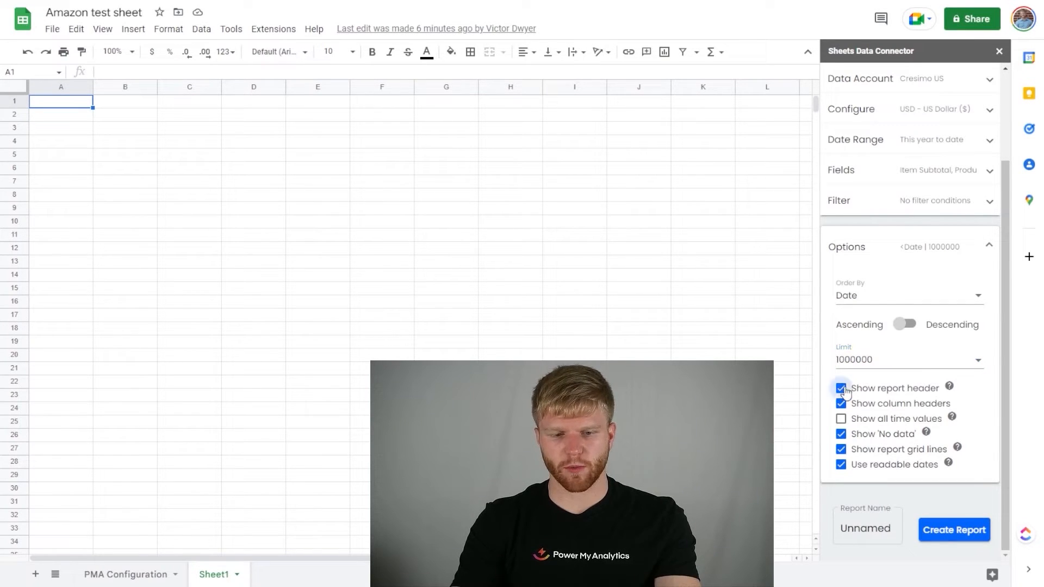
Step: Name the report Amazon Test and create it in Sheet1
{"action": "left_click_drag", "start_coordinate": [892, 528], "coordinate": [842, 521]}
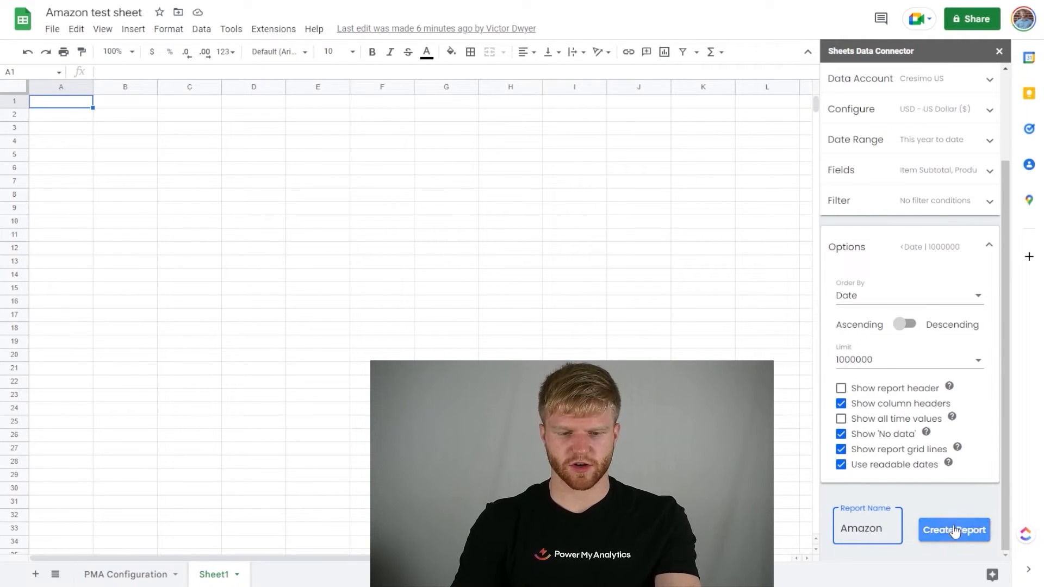
{"action": "type", "text": "Amazon"}
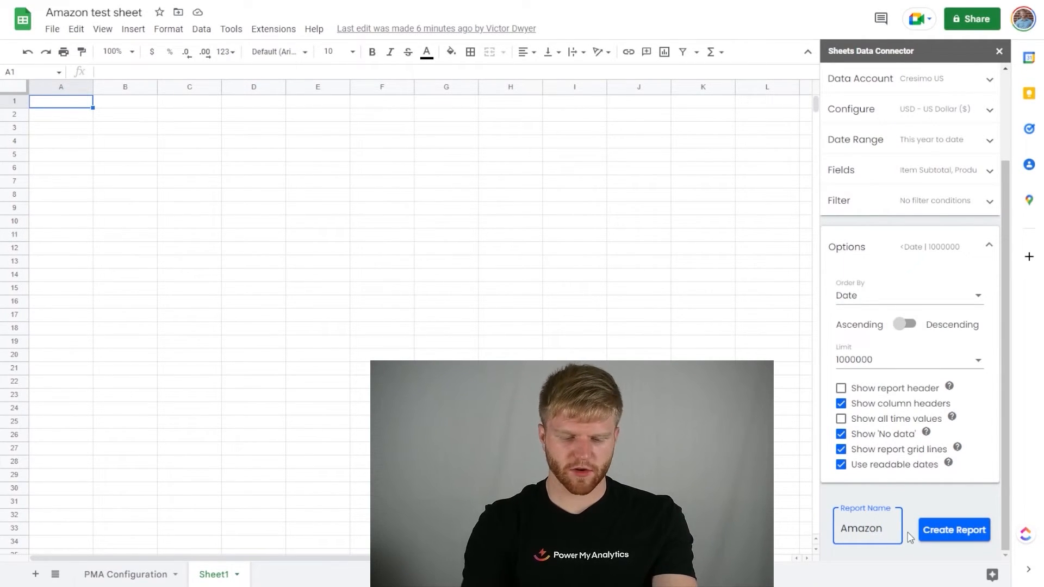
{"action": "type", "text": " Test"}
{"action": "left_click", "coordinate": [950, 530]}
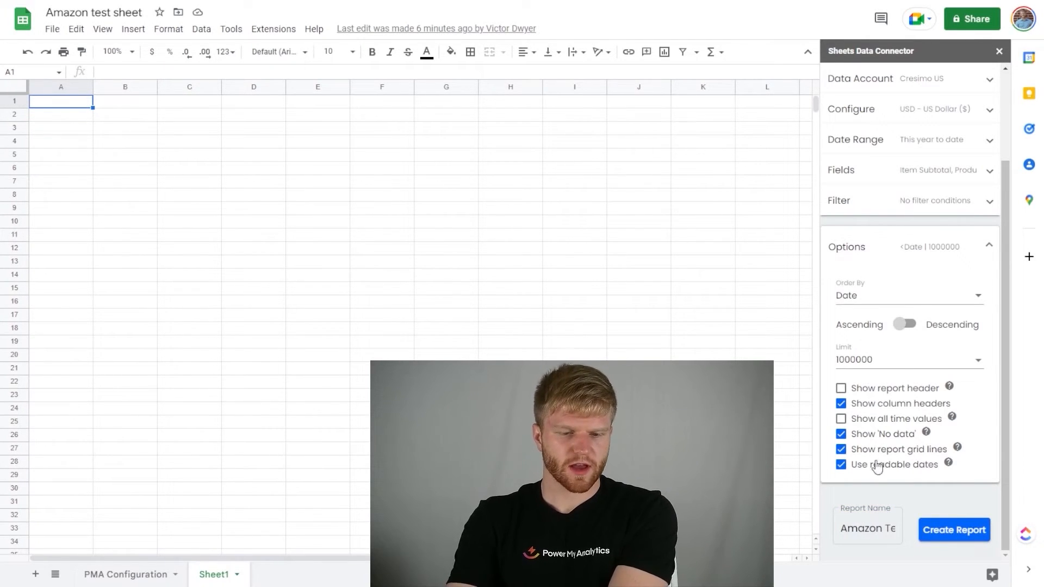
{"action": "left_click", "coordinate": [973, 535]}
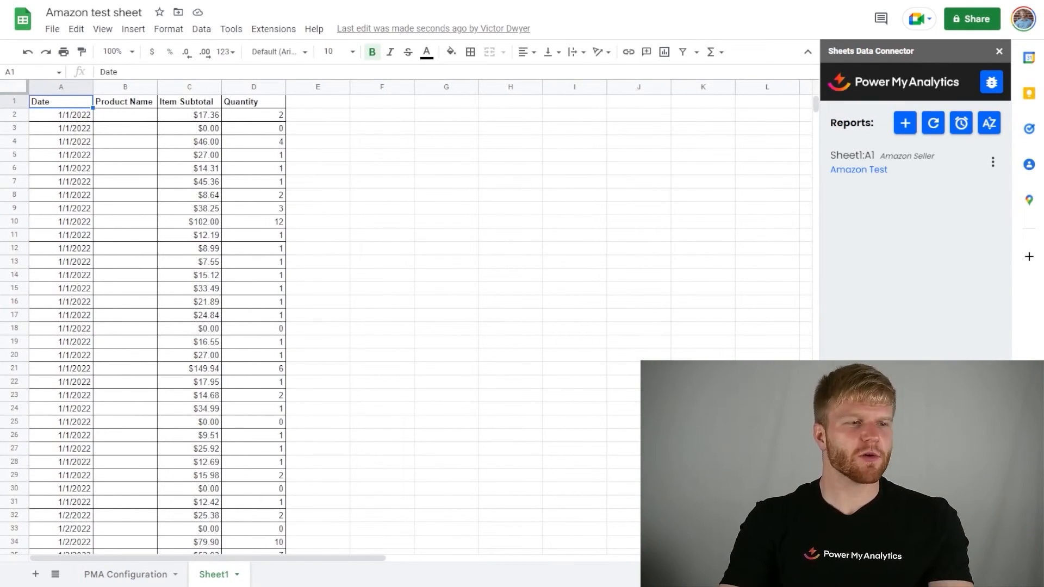
Step: Create a pivot table in a new sheet from the data range Sheet1!A:F
{"action": "left_click", "coordinate": [103, 29]}
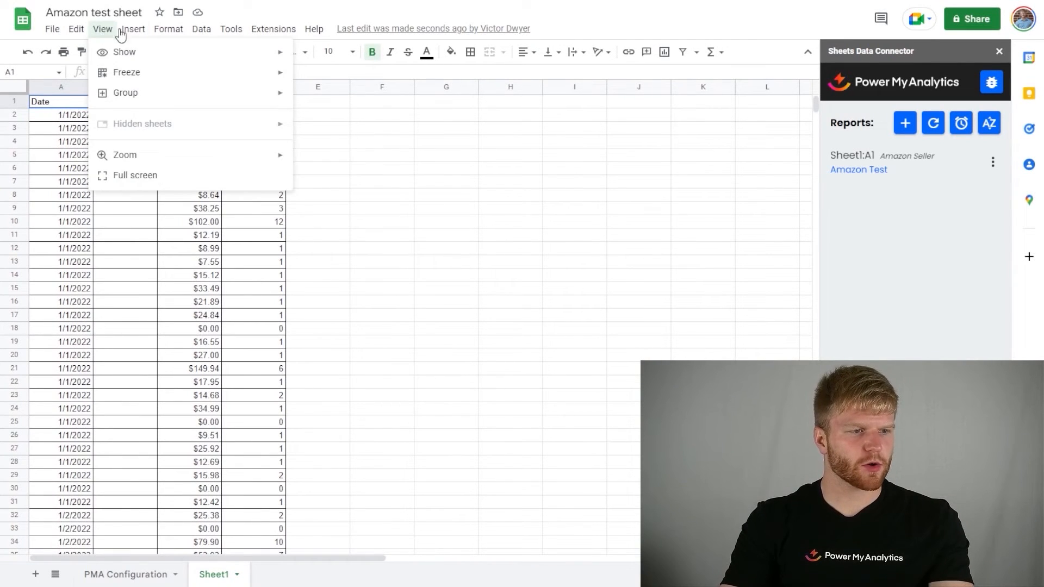
{"action": "mouse_move", "coordinate": [140, 33]}
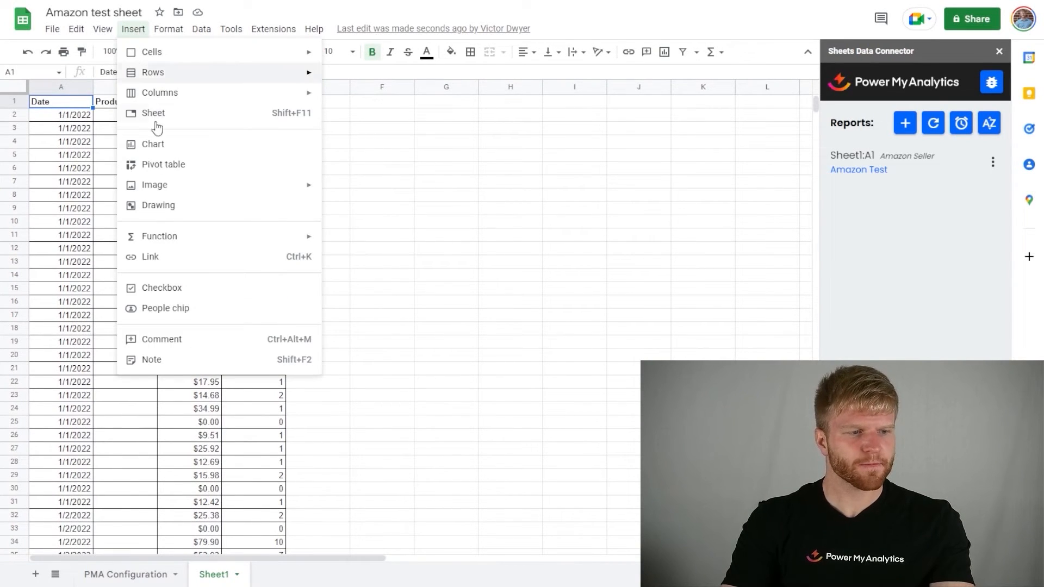
{"action": "left_click", "coordinate": [163, 165]}
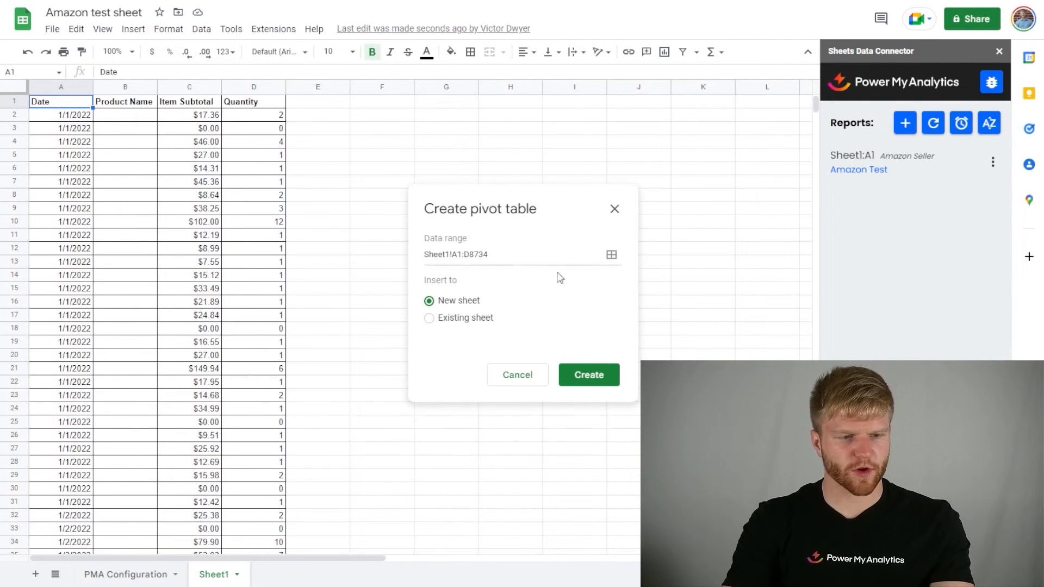
{"action": "left_click", "coordinate": [611, 256]}
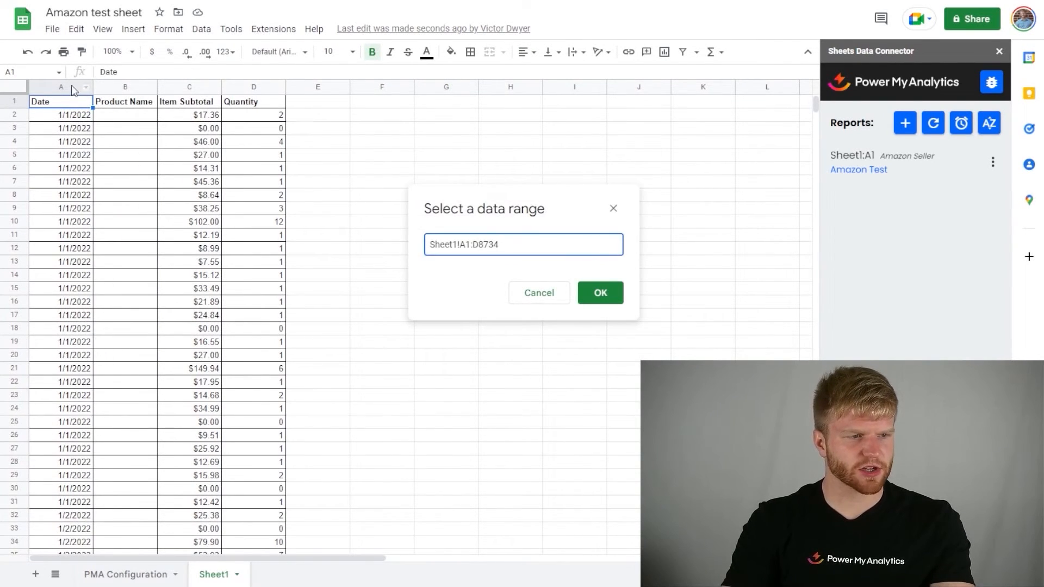
{"action": "left_click_drag", "start_coordinate": [75, 90], "coordinate": [403, 112]}
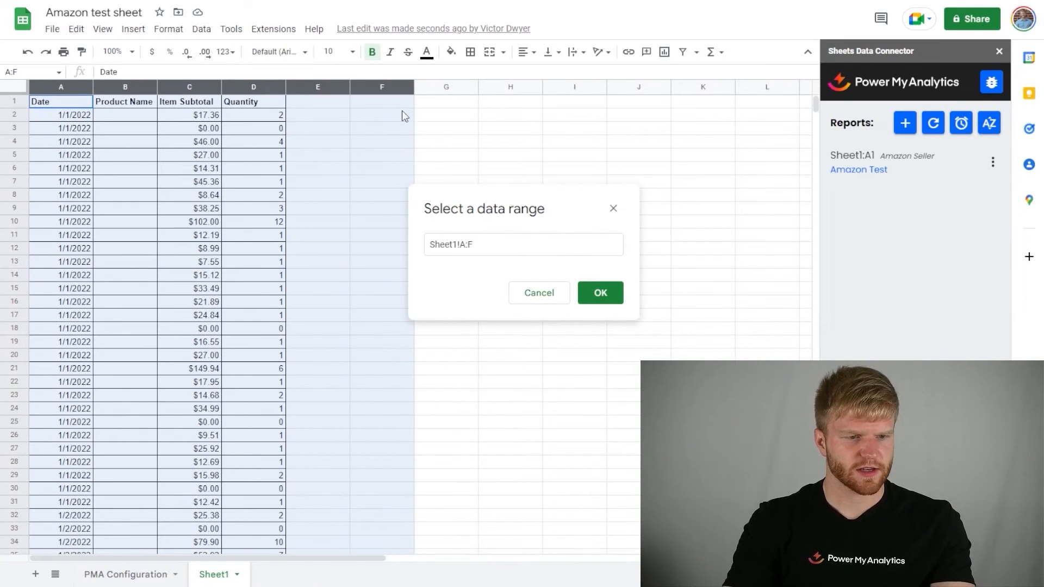
{"action": "left_click", "coordinate": [609, 293]}
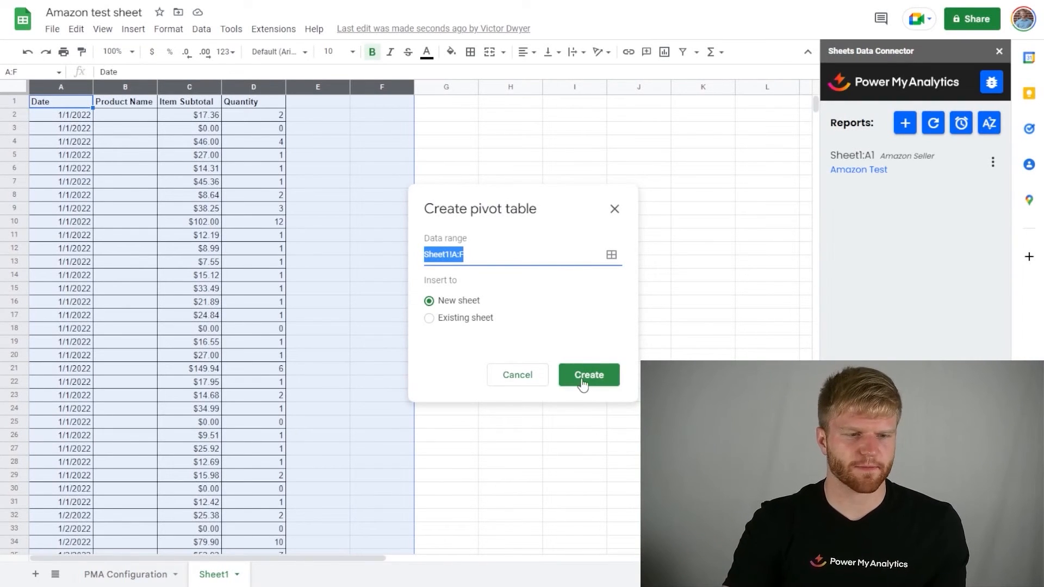
{"action": "left_click", "coordinate": [600, 380]}
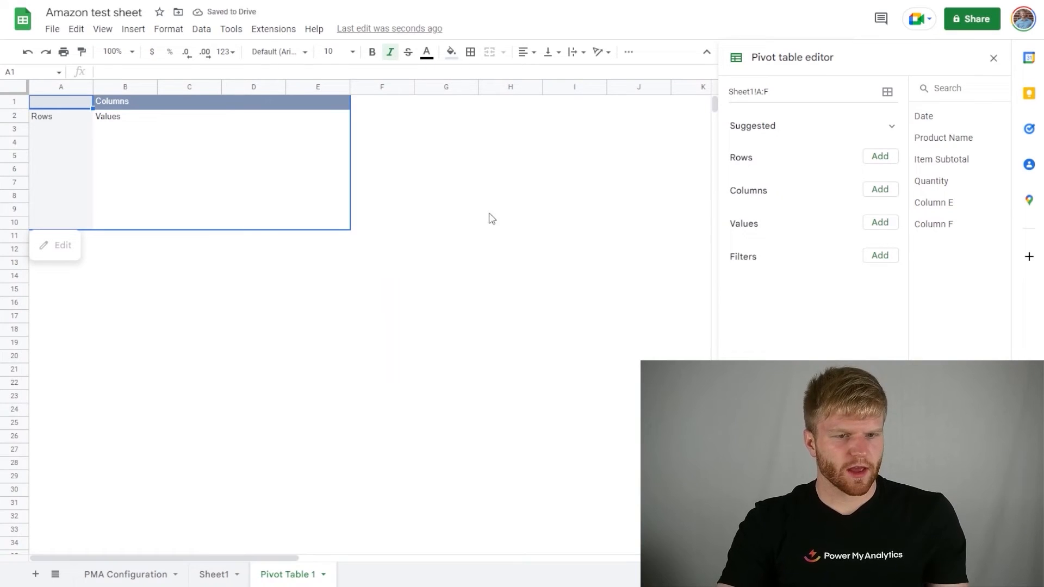
Step: Add Date as the pivot table's rows, with Item Subtotal and Quantity as its values
{"action": "left_click", "coordinate": [883, 160]}
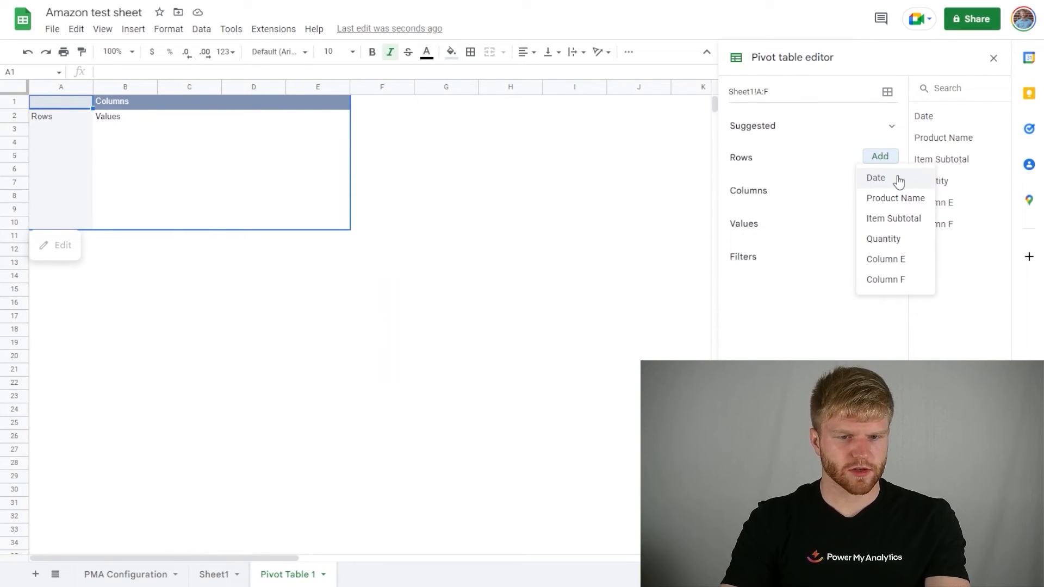
{"action": "left_click", "coordinate": [898, 181]}
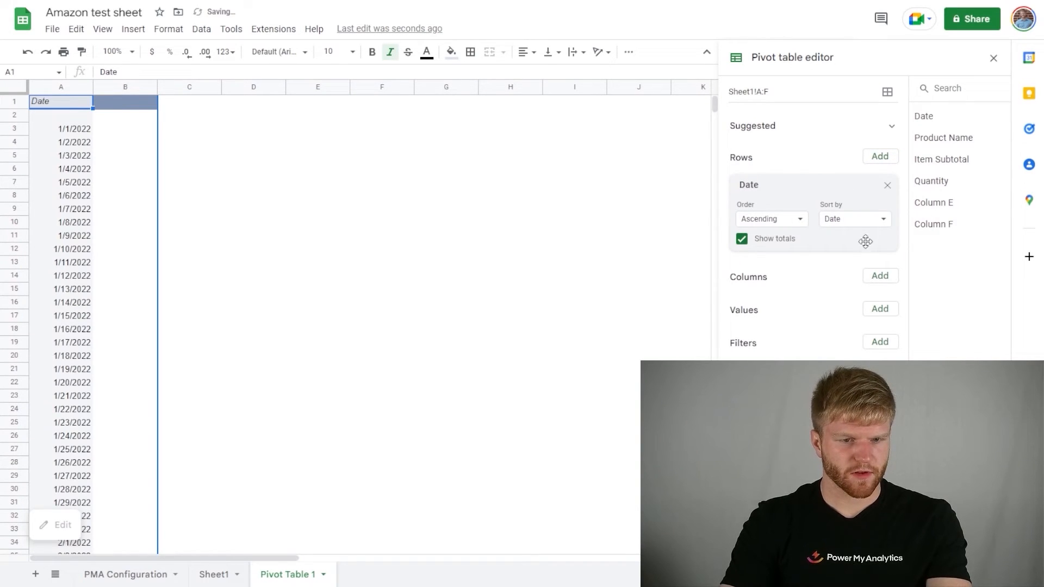
{"action": "left_click", "coordinate": [870, 314]}
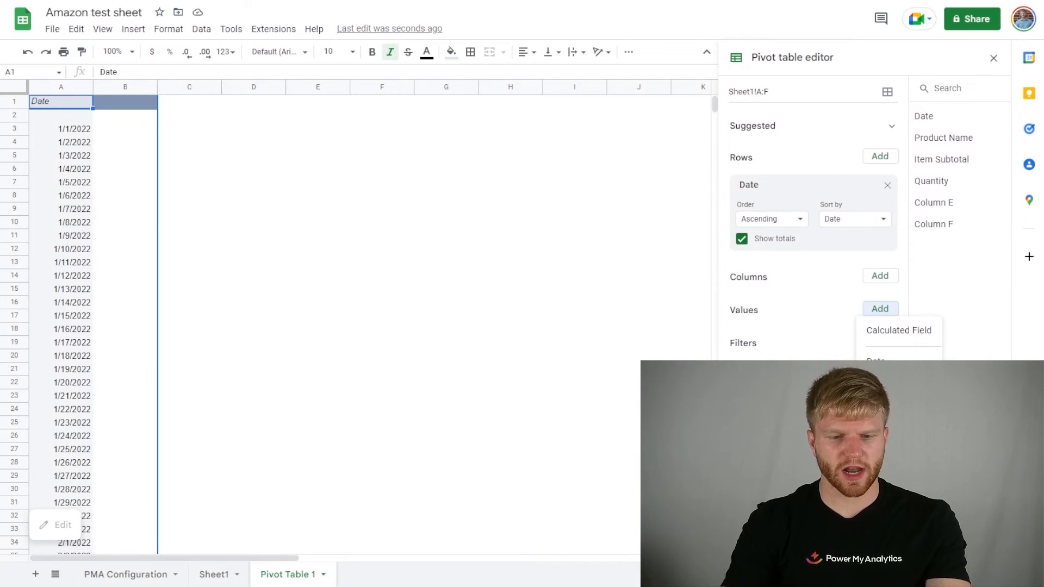
{"action": "left_click", "coordinate": [897, 403]}
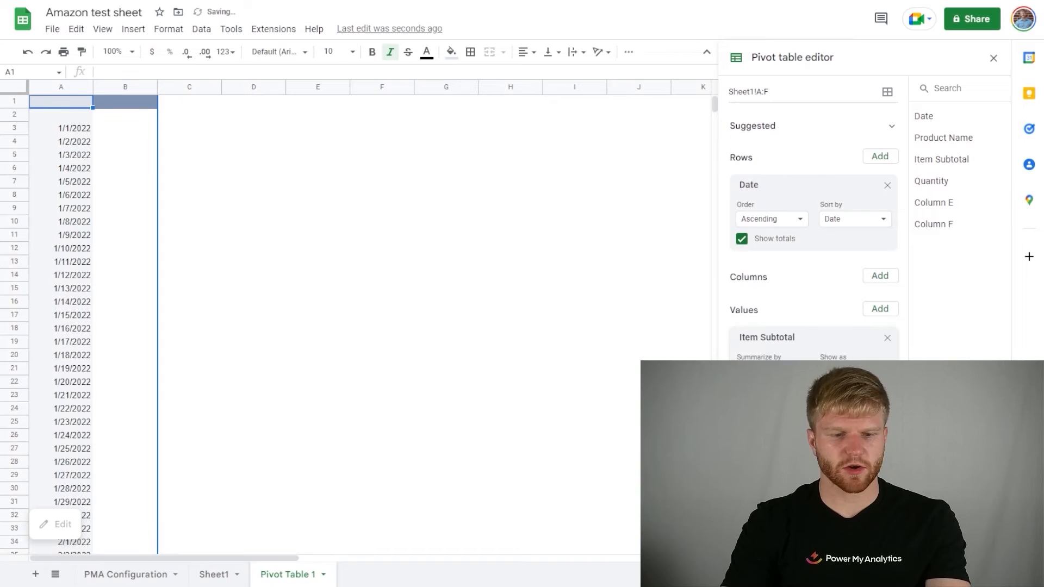
{"action": "left_click", "coordinate": [882, 313]}
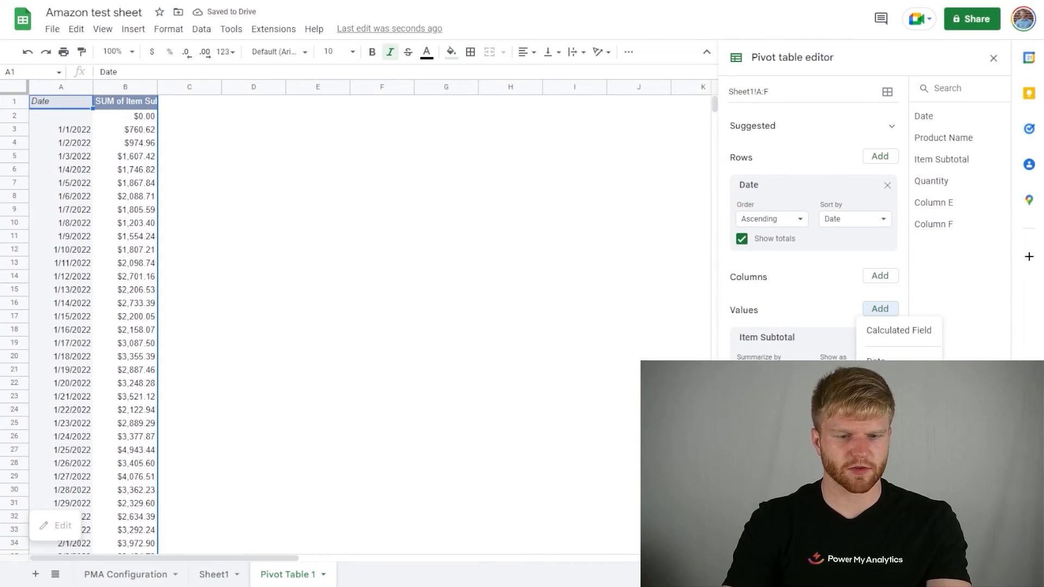
{"action": "left_click", "coordinate": [897, 425]}
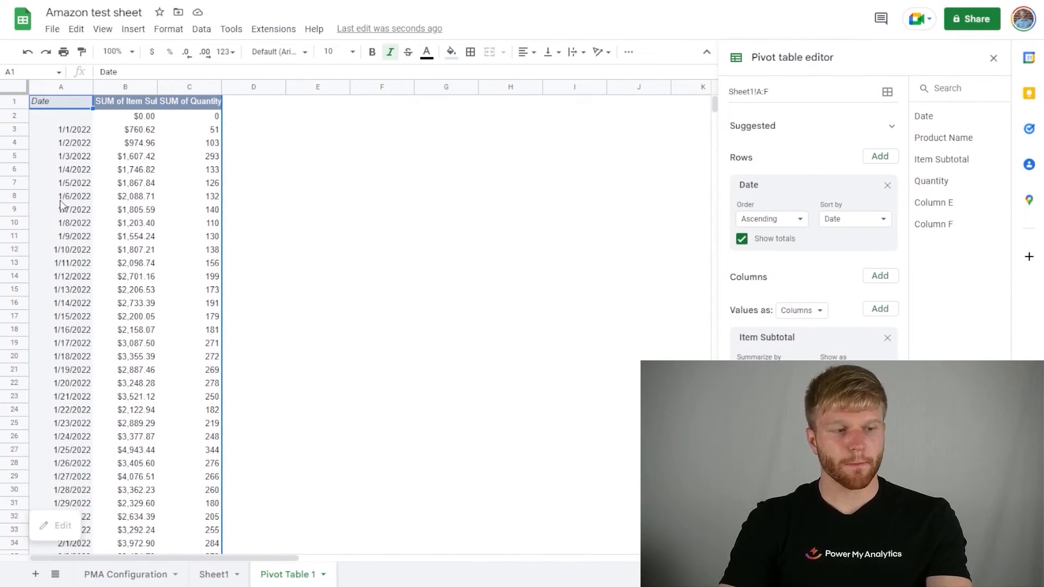
Step: Format column A of the pivot table with the Date number format
{"action": "left_click", "coordinate": [65, 183]}
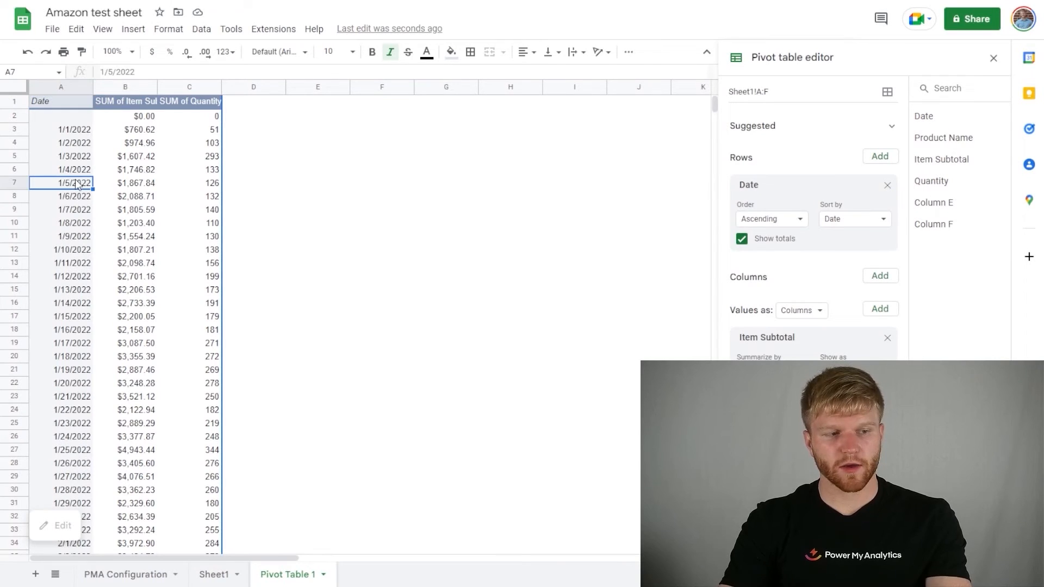
{"action": "left_click", "coordinate": [66, 87]}
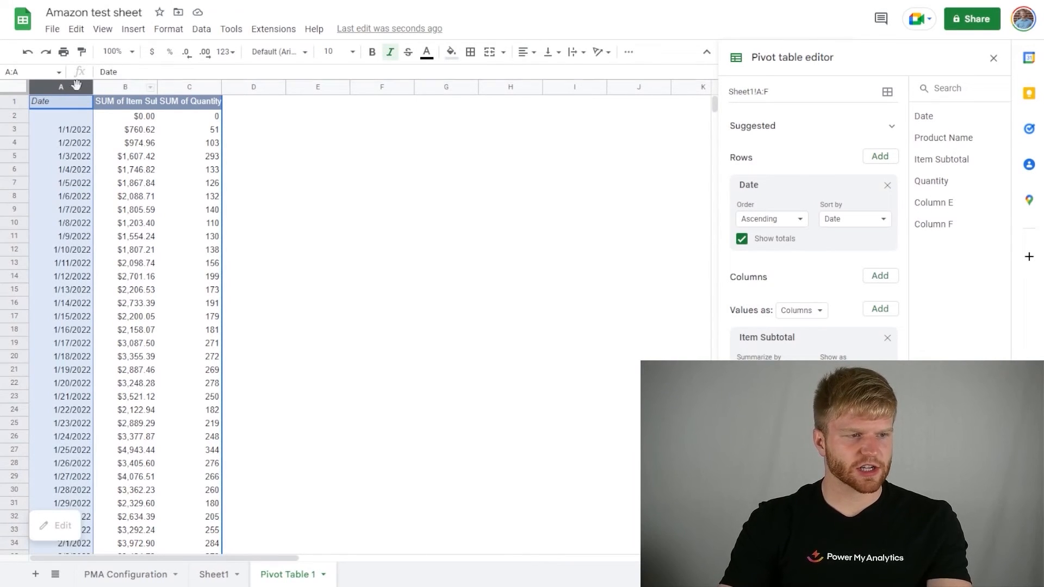
{"action": "left_click", "coordinate": [158, 32]}
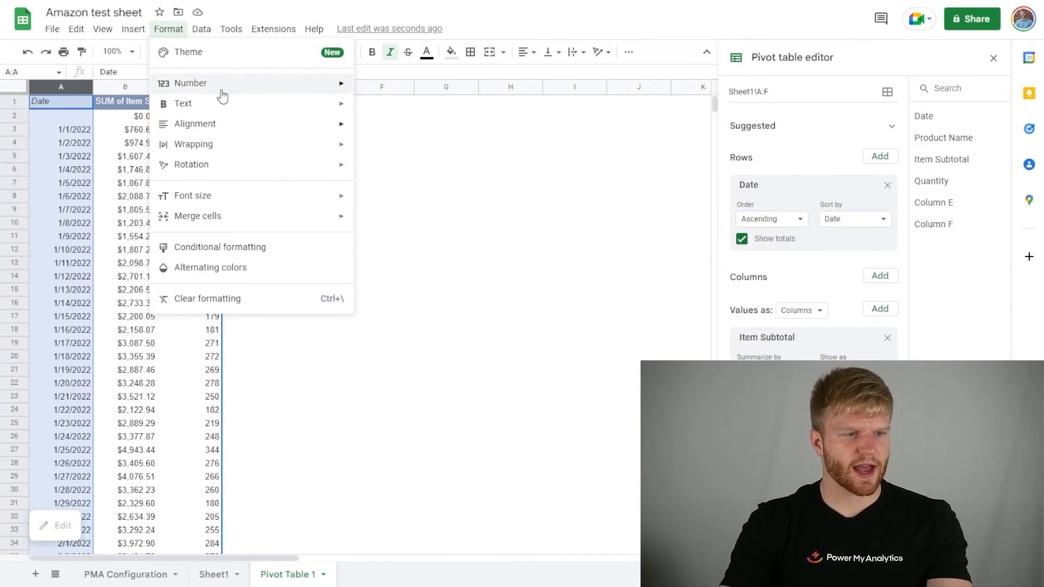
{"action": "mouse_move", "coordinate": [222, 90]}
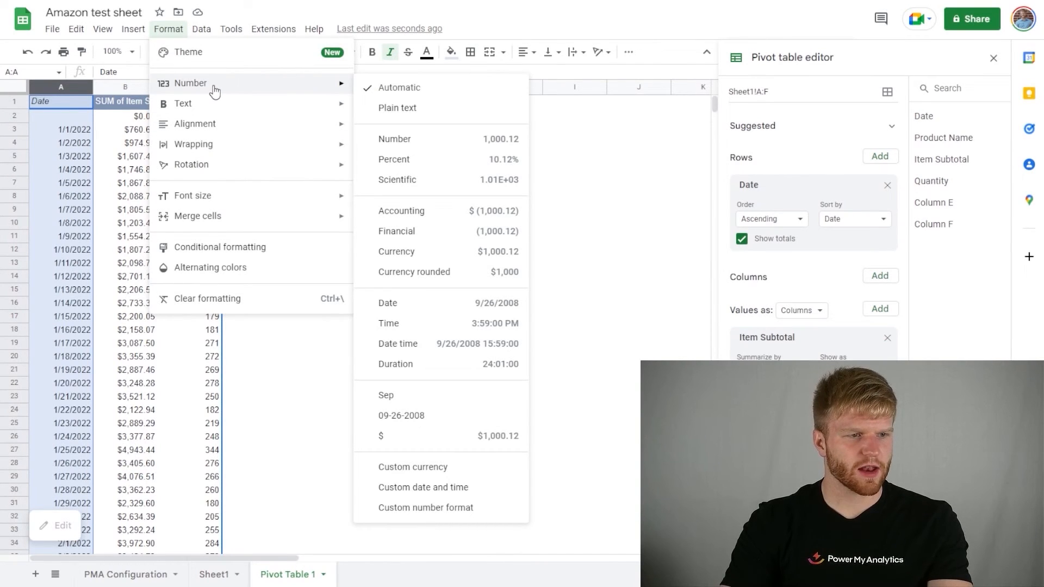
{"action": "left_click", "coordinate": [416, 308]}
Step: Group the pivot table's dates by Month and examine the January and May rows
{"action": "left_click", "coordinate": [53, 208]}
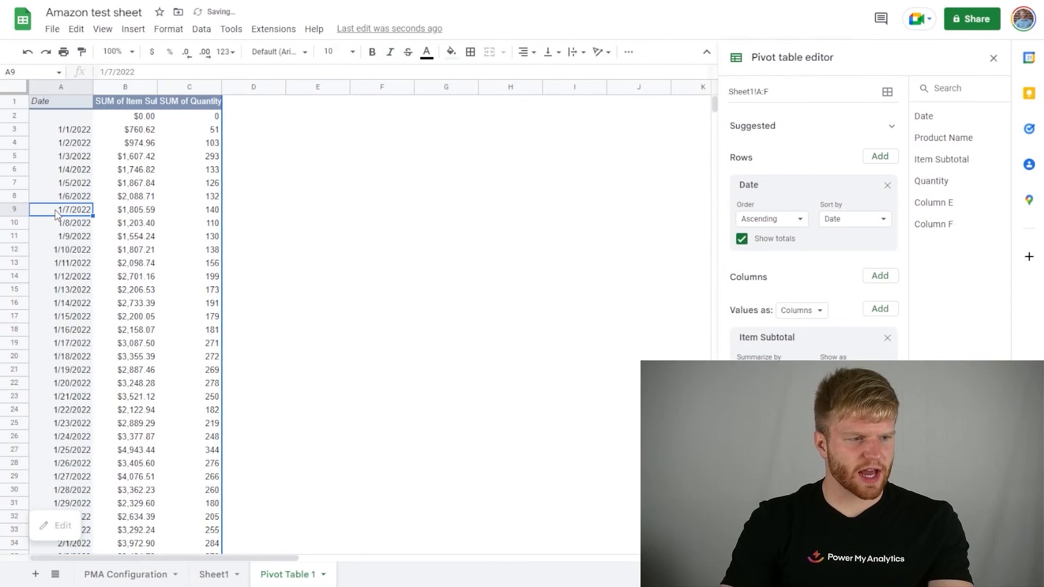
{"action": "right_click", "coordinate": [56, 209]}
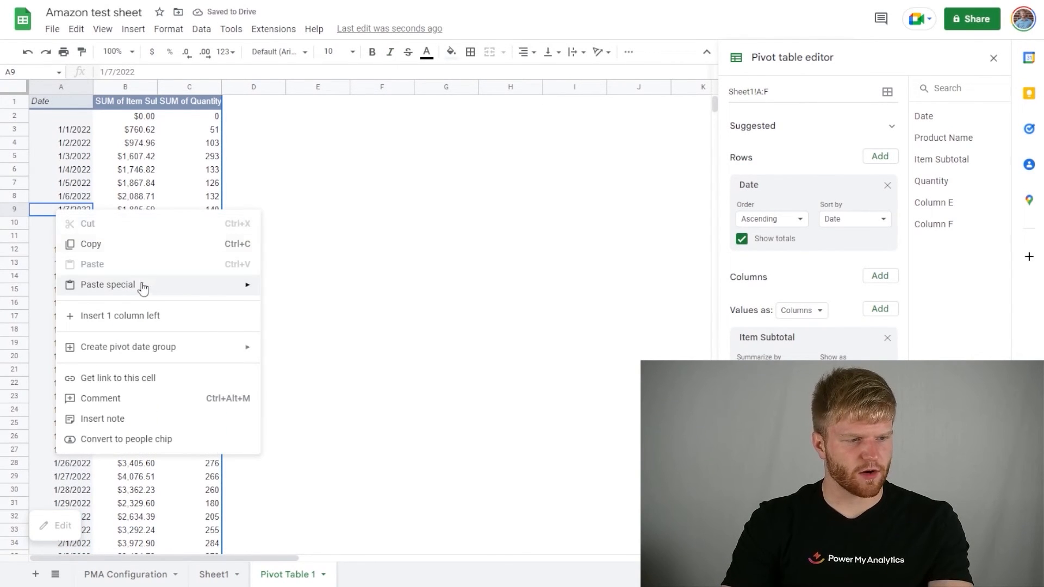
{"action": "mouse_move", "coordinate": [153, 353]}
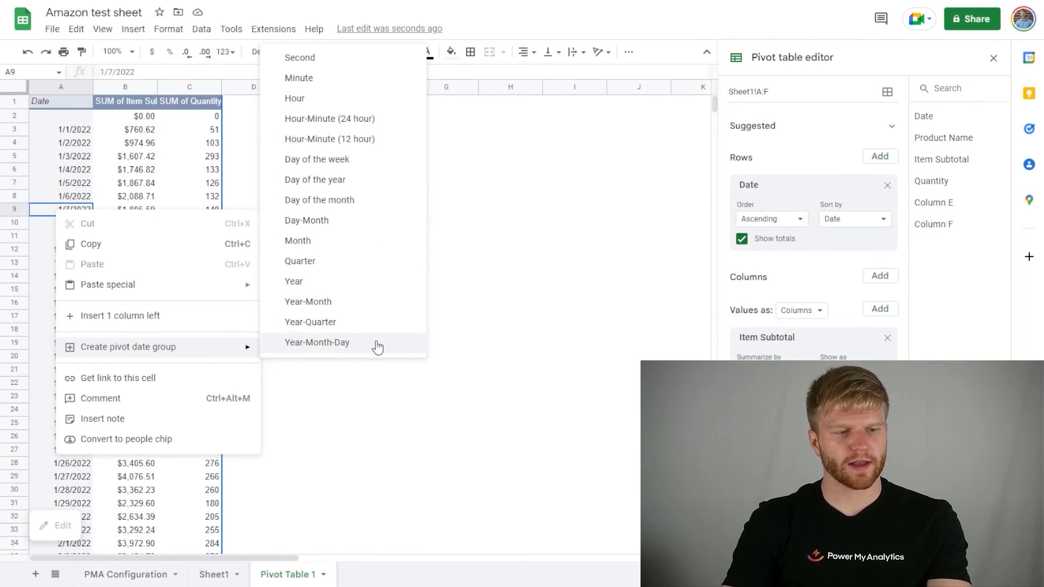
{"action": "left_click", "coordinate": [356, 250]}
{"action": "left_click", "coordinate": [255, 211]}
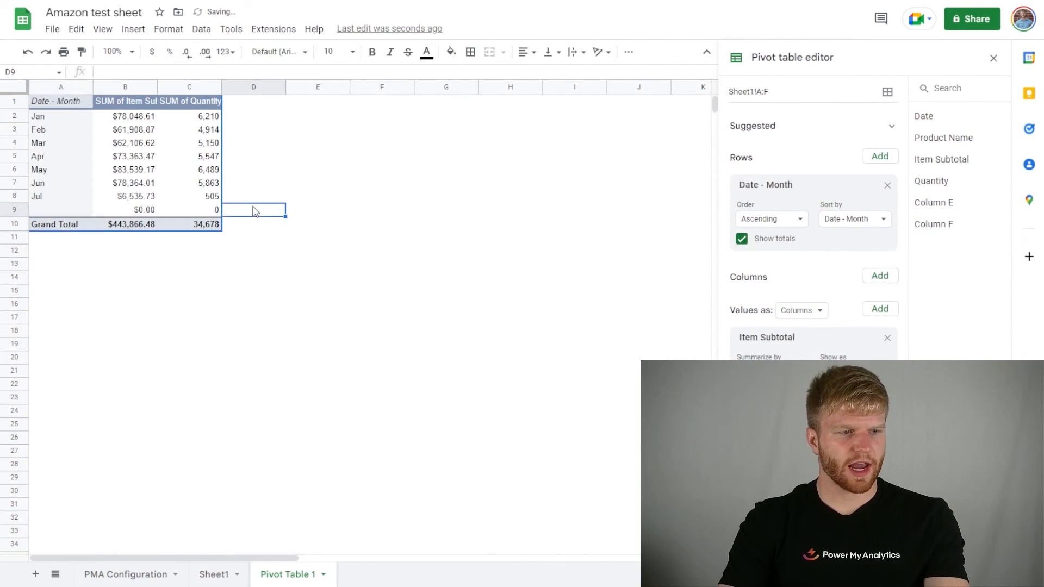
{"action": "left_click_drag", "start_coordinate": [82, 117], "coordinate": [194, 120]}
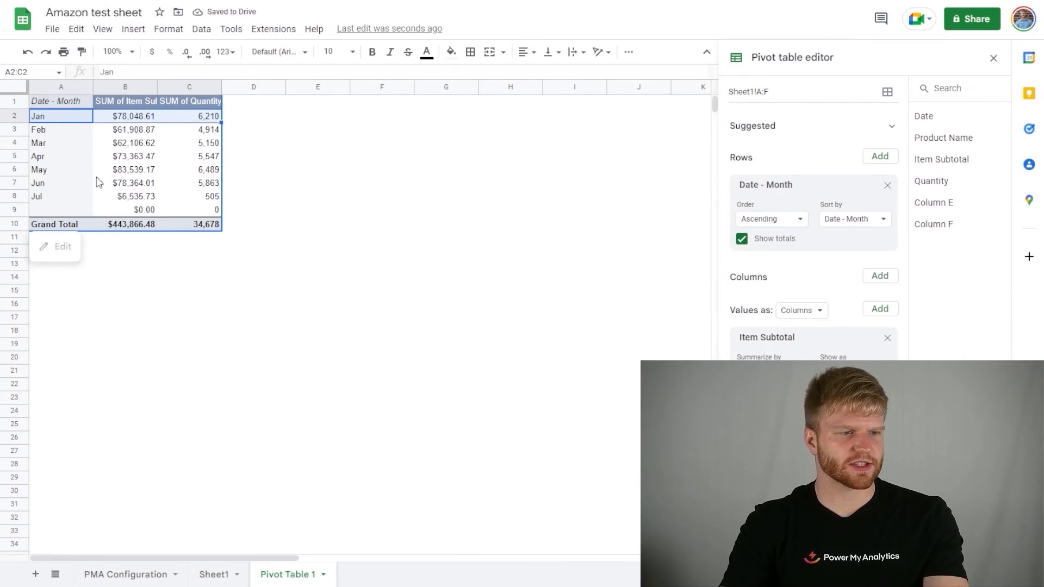
{"action": "left_click_drag", "start_coordinate": [54, 169], "coordinate": [166, 171]}
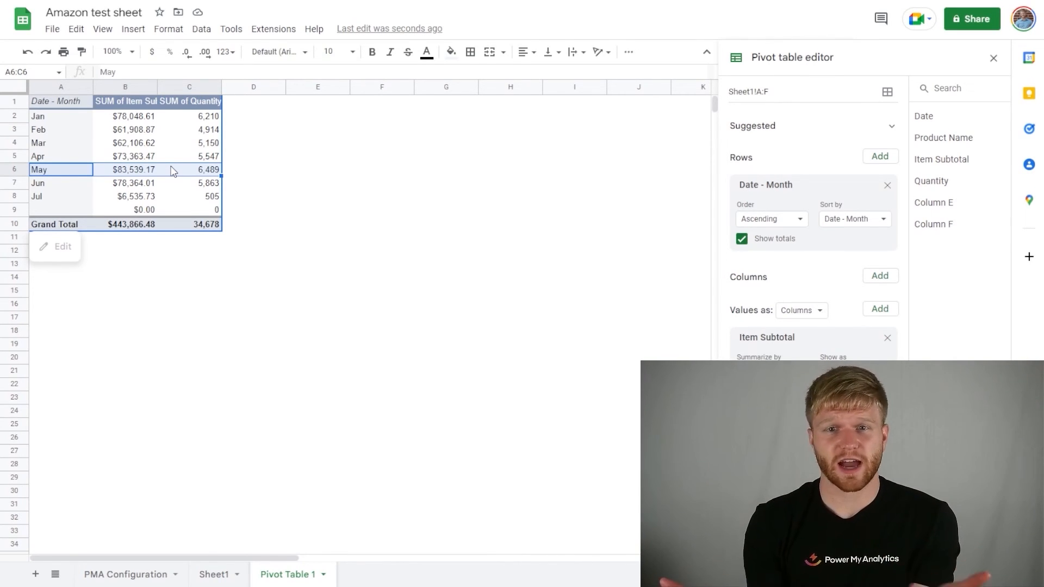
Step: Regroup the pivot table's dates by Quarter
{"action": "left_click", "coordinate": [57, 142]}
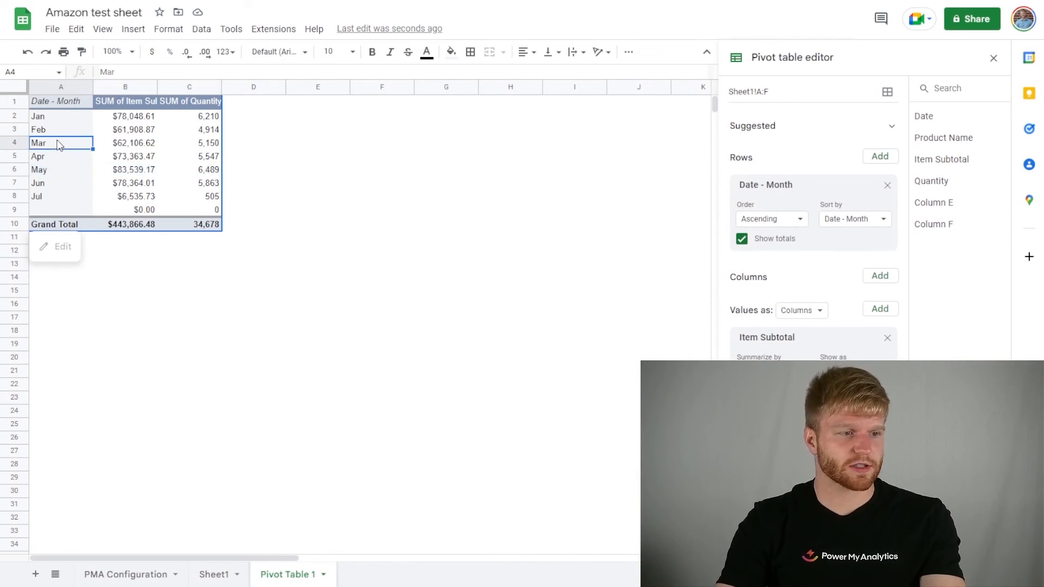
{"action": "right_click", "coordinate": [57, 142]}
{"action": "mouse_move", "coordinate": [147, 280]}
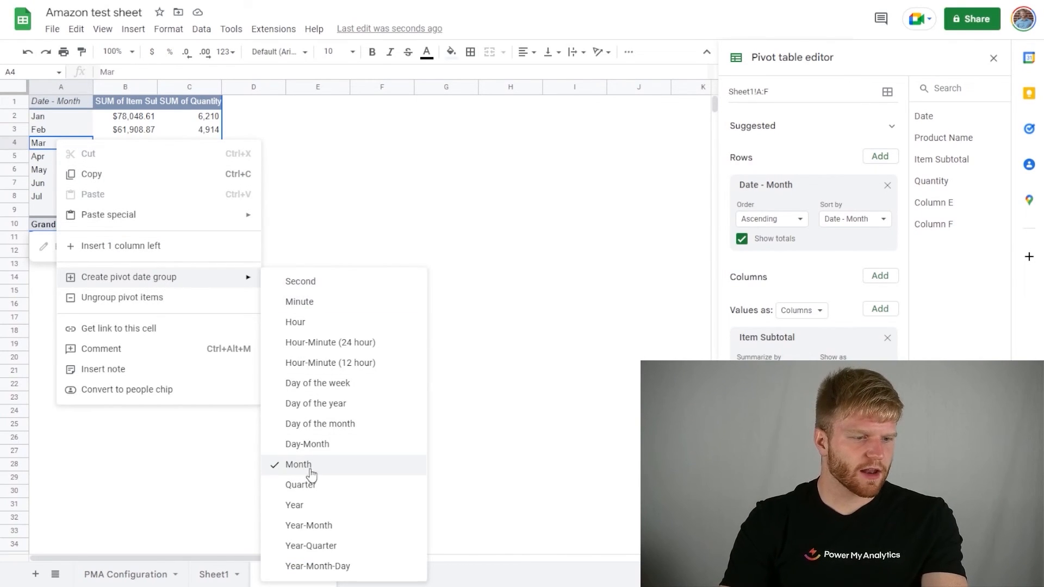
{"action": "left_click", "coordinate": [346, 487]}
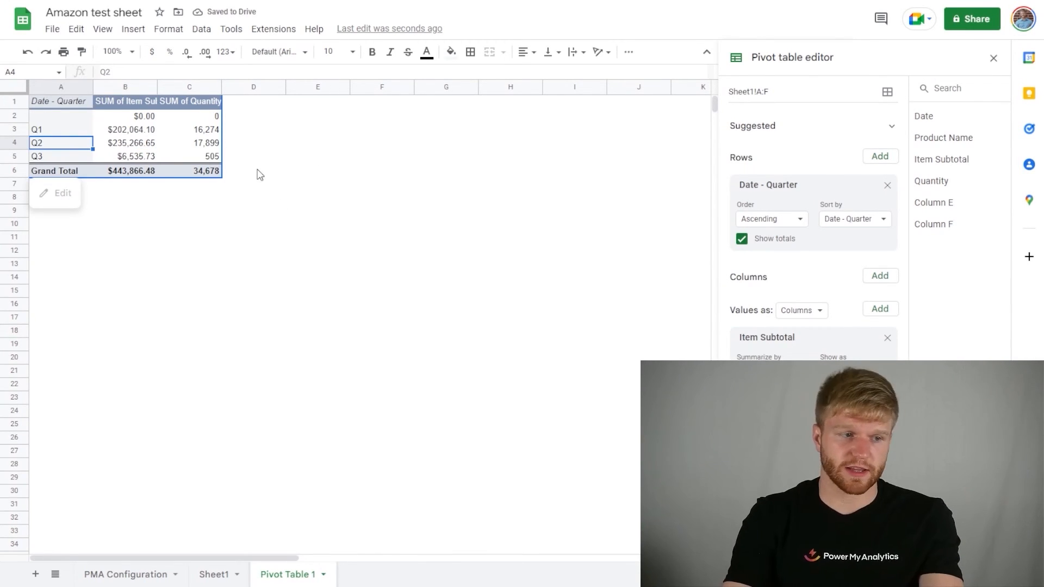
Step: Regroup the pivot table's dates by Day of the week and compare the weekdays' item subtotals
{"action": "right_click", "coordinate": [65, 131]}
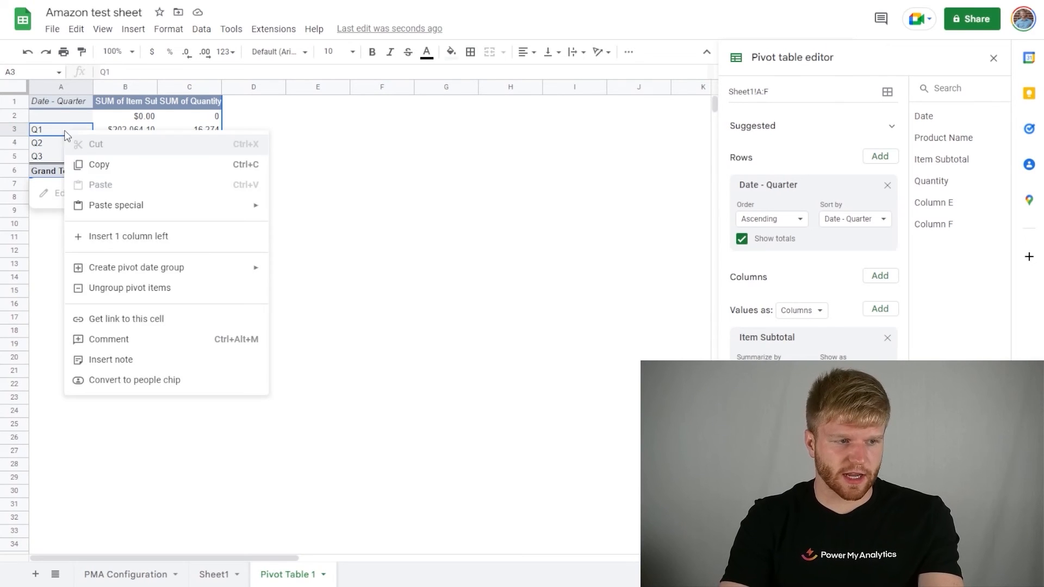
{"action": "mouse_move", "coordinate": [180, 270]}
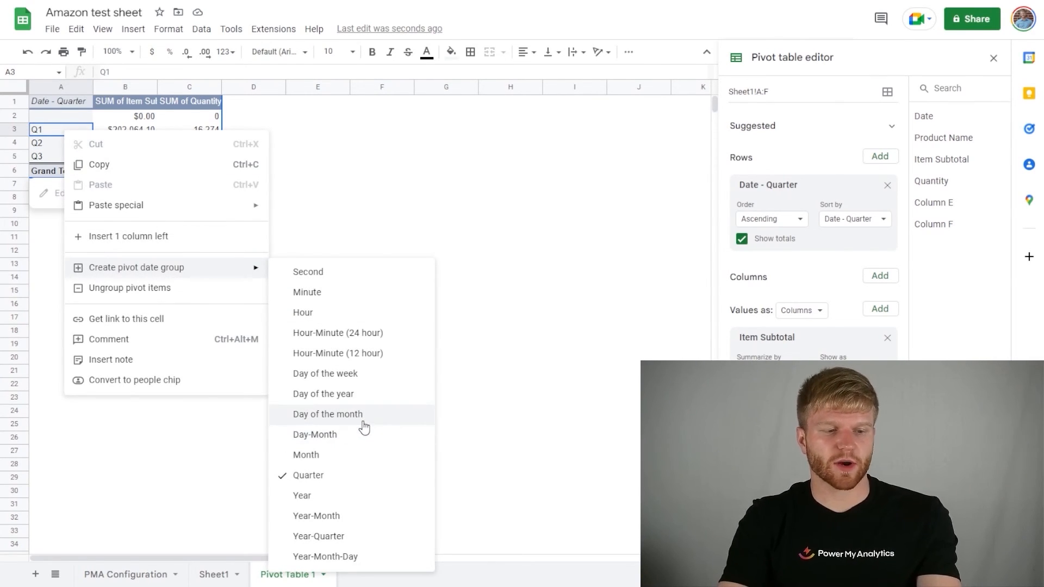
{"action": "left_click", "coordinate": [366, 382]}
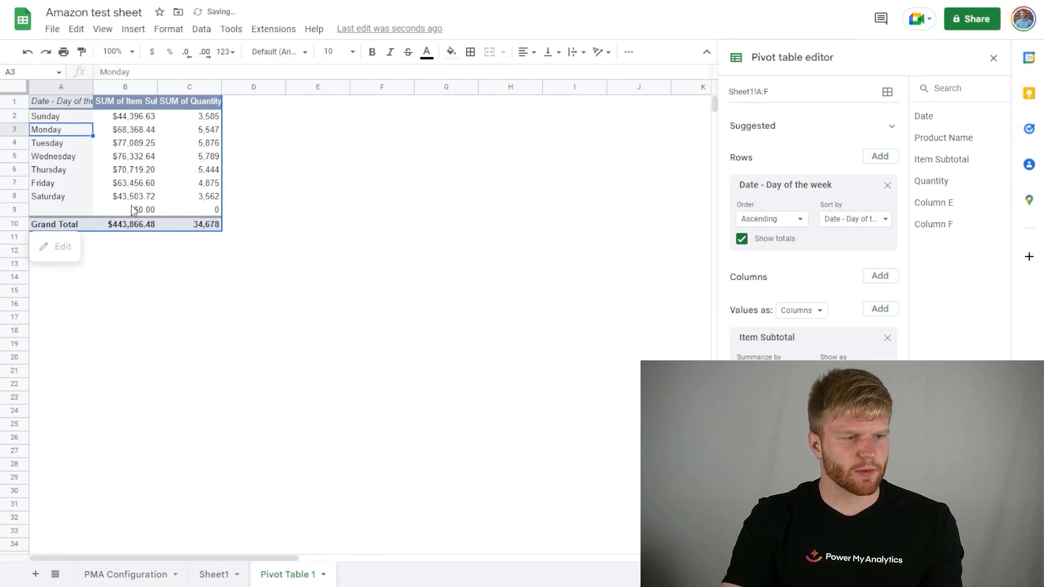
{"action": "left_click_drag", "start_coordinate": [134, 196], "coordinate": [136, 133]}
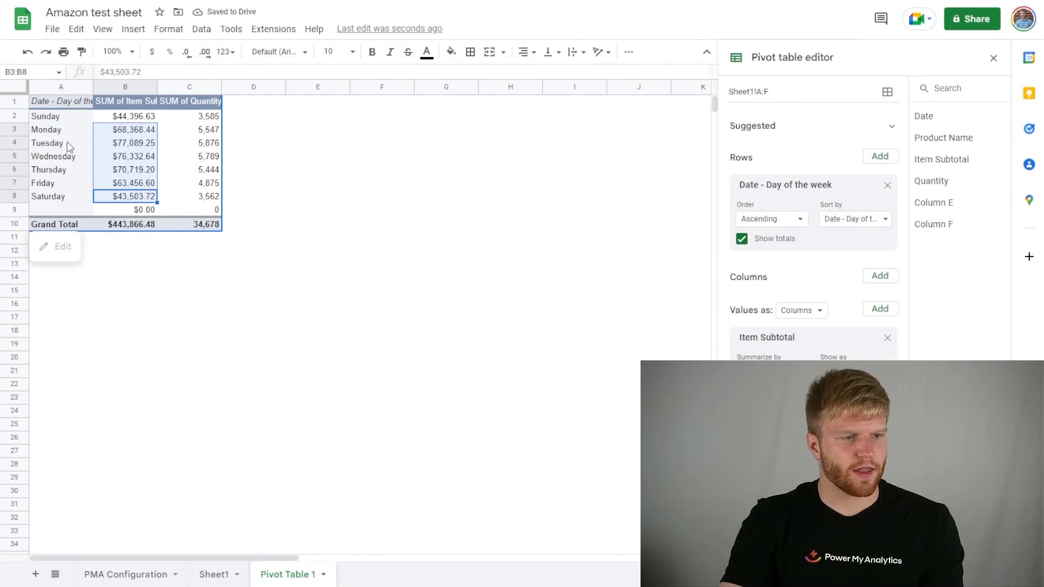
{"action": "left_click_drag", "start_coordinate": [67, 143], "coordinate": [109, 145]}
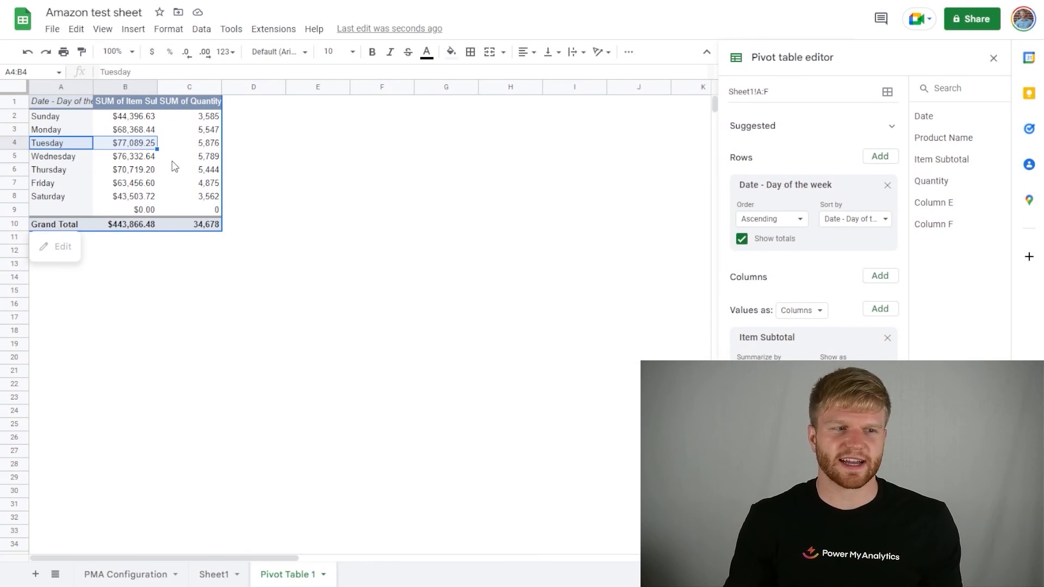
{"action": "right_click", "coordinate": [85, 164]}
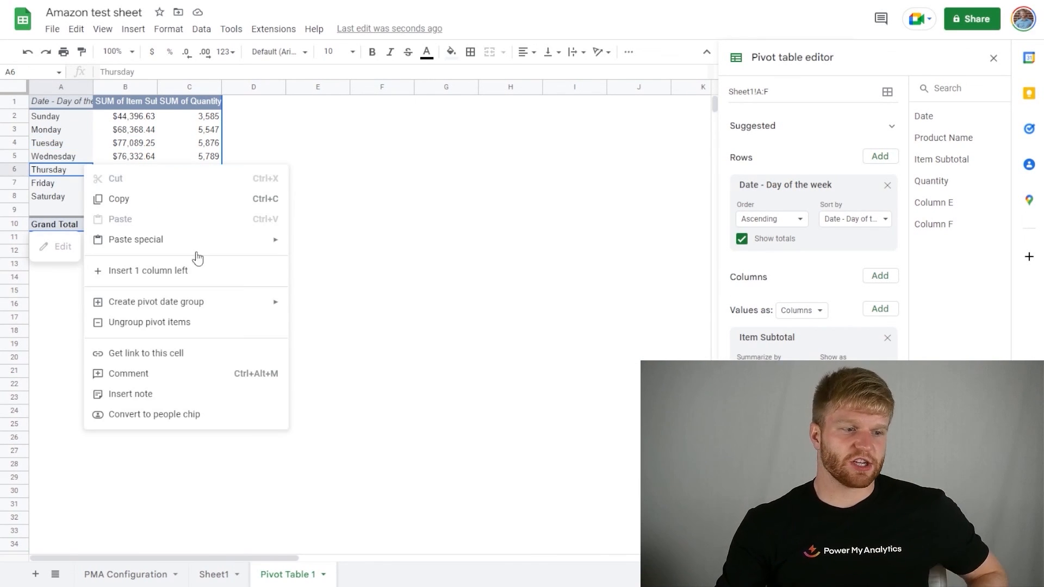
{"action": "mouse_move", "coordinate": [275, 303]}
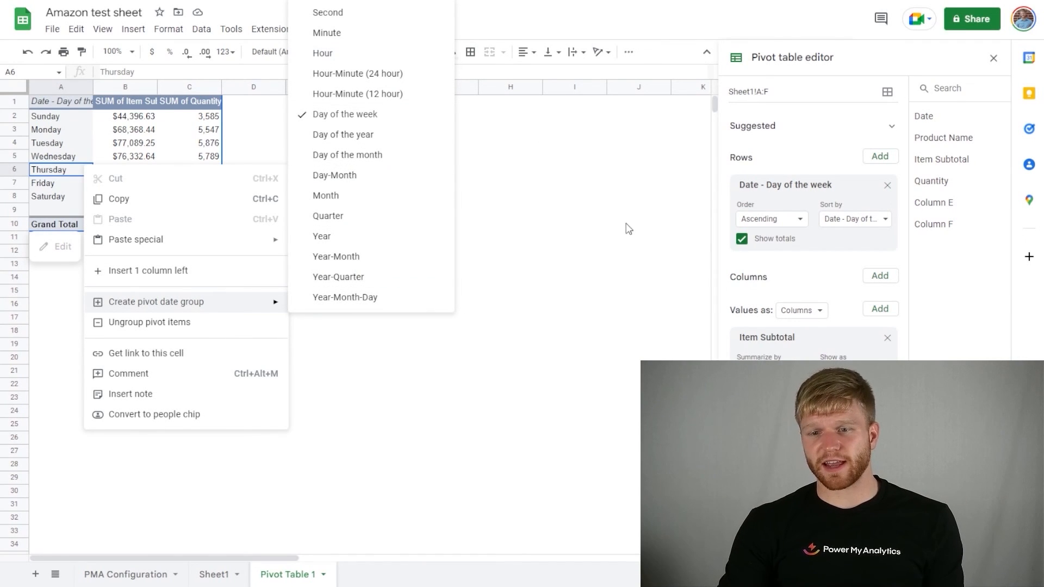
{"action": "left_click", "coordinate": [526, 214]}
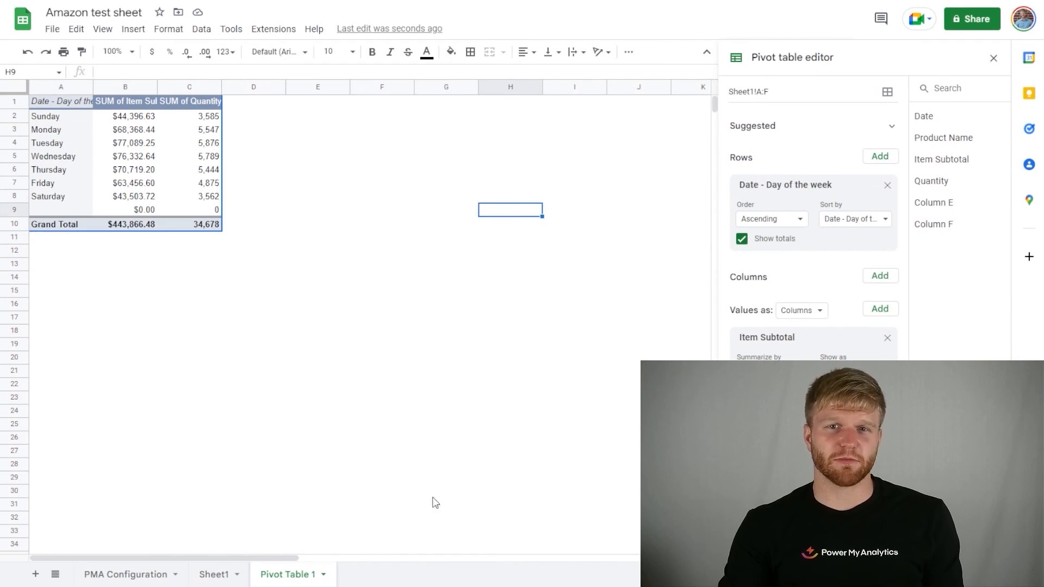
Step: Return to Sheet1 and open the refresh schedule settings for the Power My Analytics reports
{"action": "left_click", "coordinate": [220, 575]}
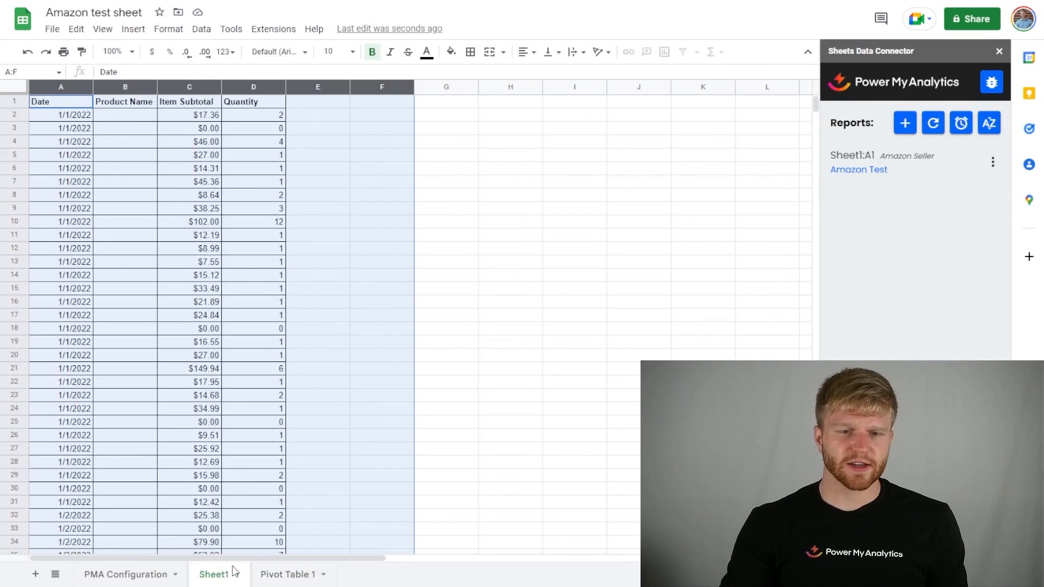
{"action": "left_click", "coordinate": [961, 123]}
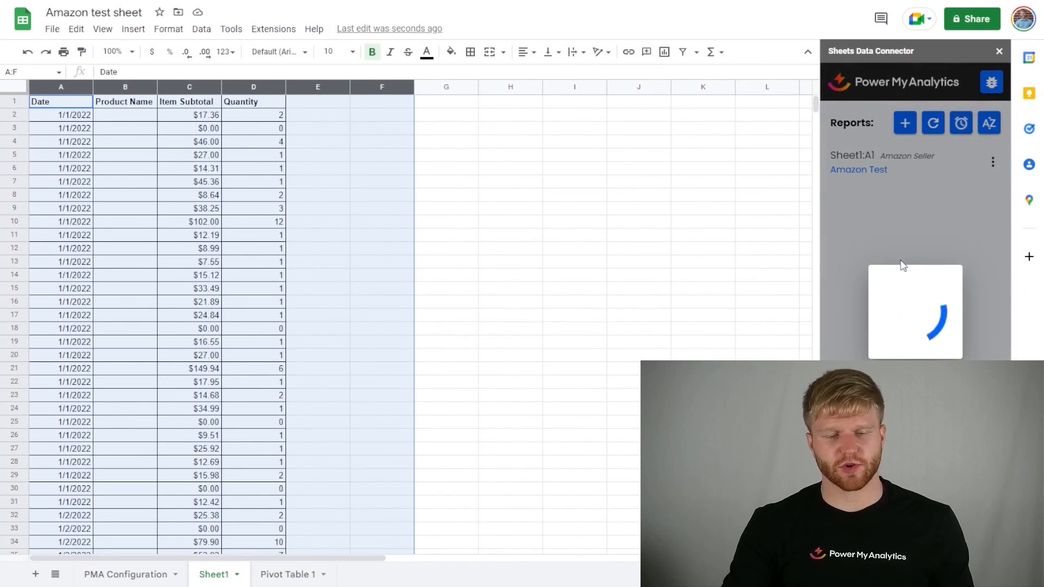